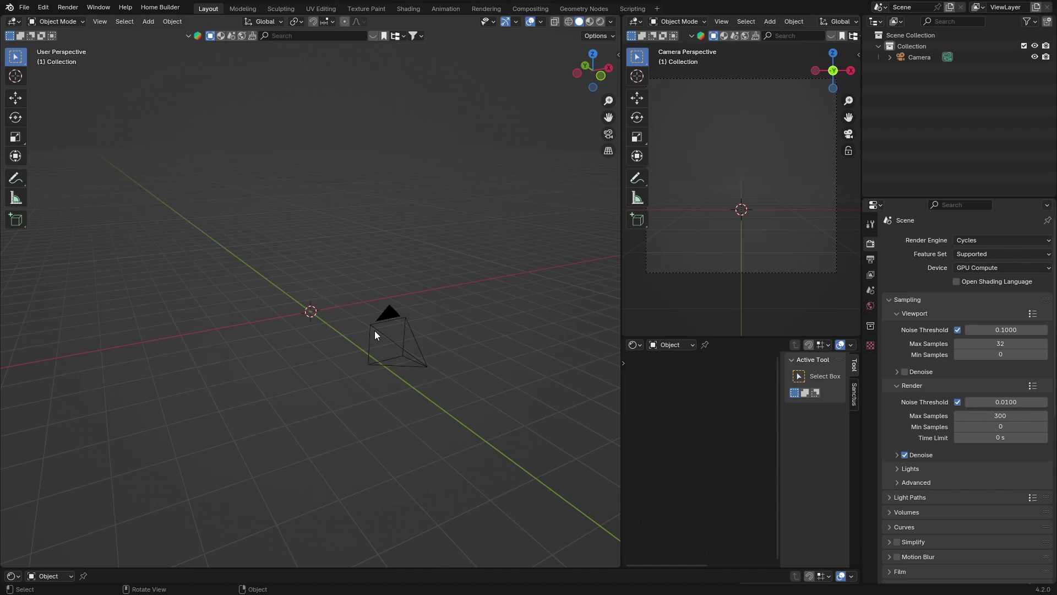
- Add a Suzanne monkey mesh to the scene
key(shift+a)
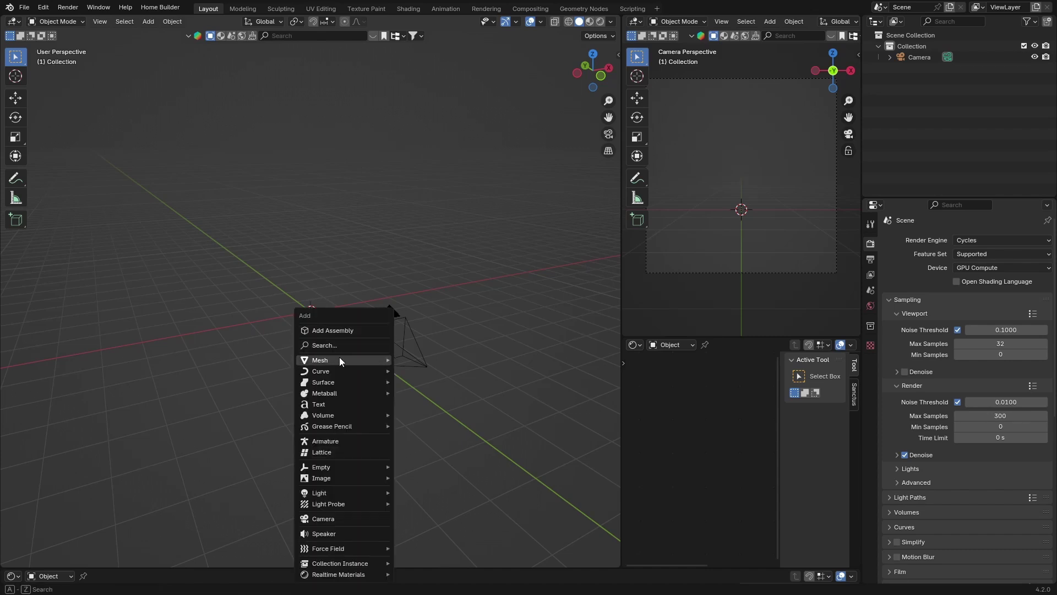
mouse_move(340, 360)
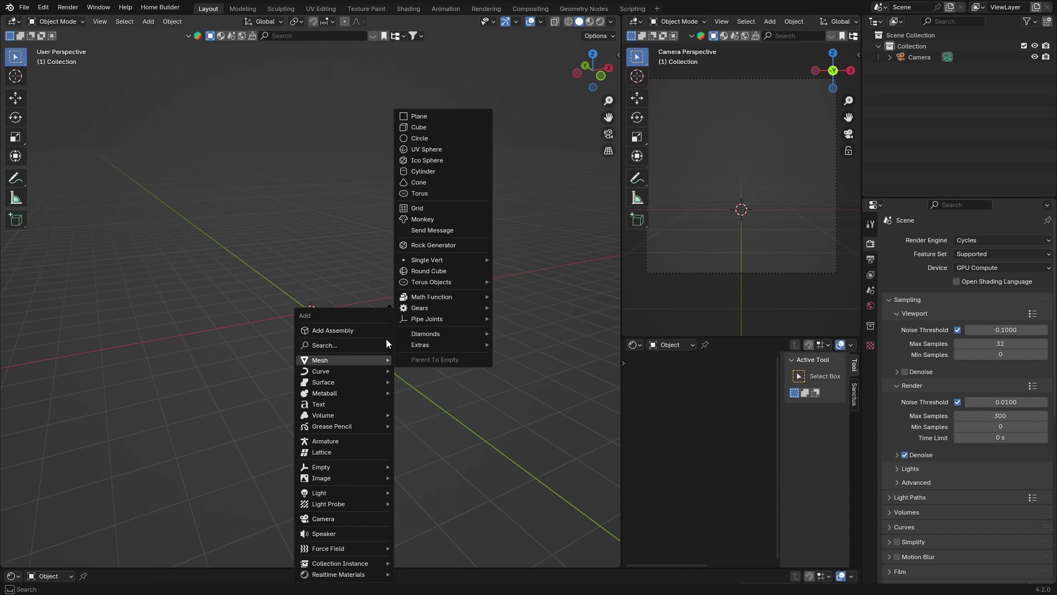
click(429, 218)
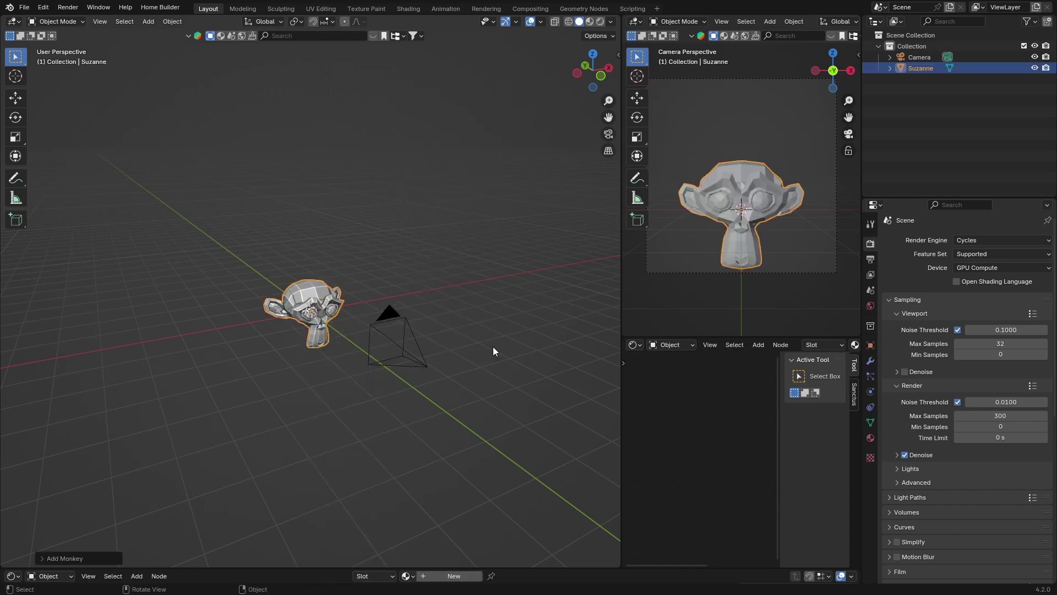
- Give Suzanne a Subdivision Surface modifier at level 2
click(870, 360)
click(946, 243)
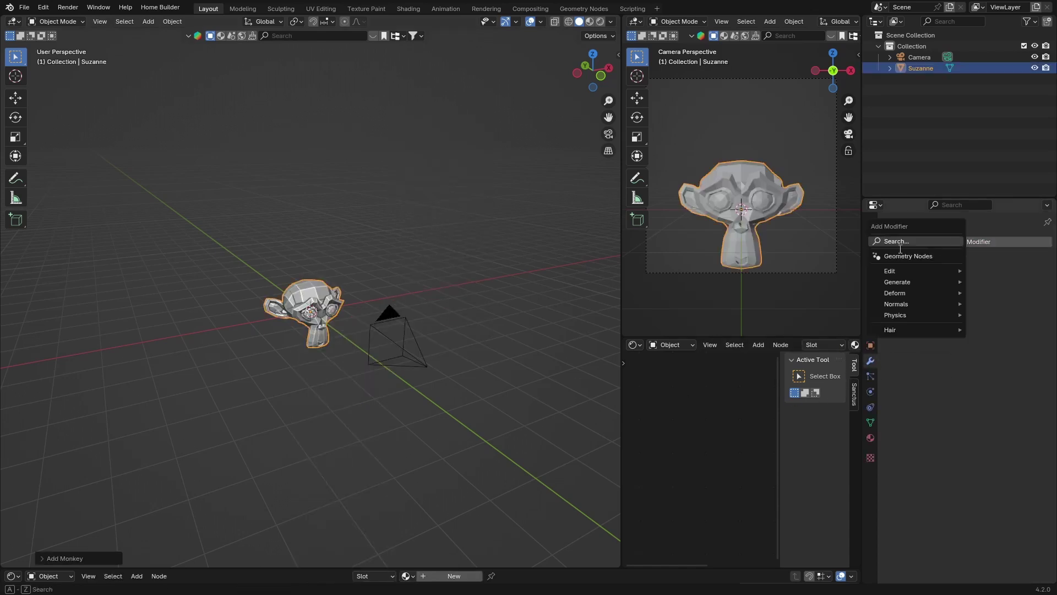
text(s)
key(Down)
key(Return)
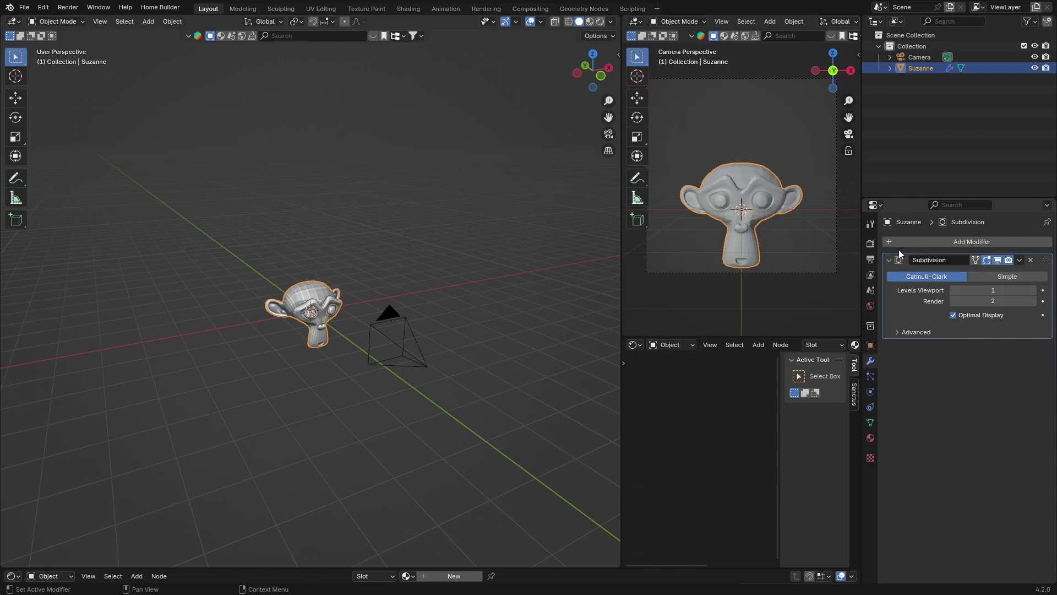
- Shade Suzanne smooth and deselect it
right_click(315, 301)
click(315, 301)
scroll(276, 323, up, 4)
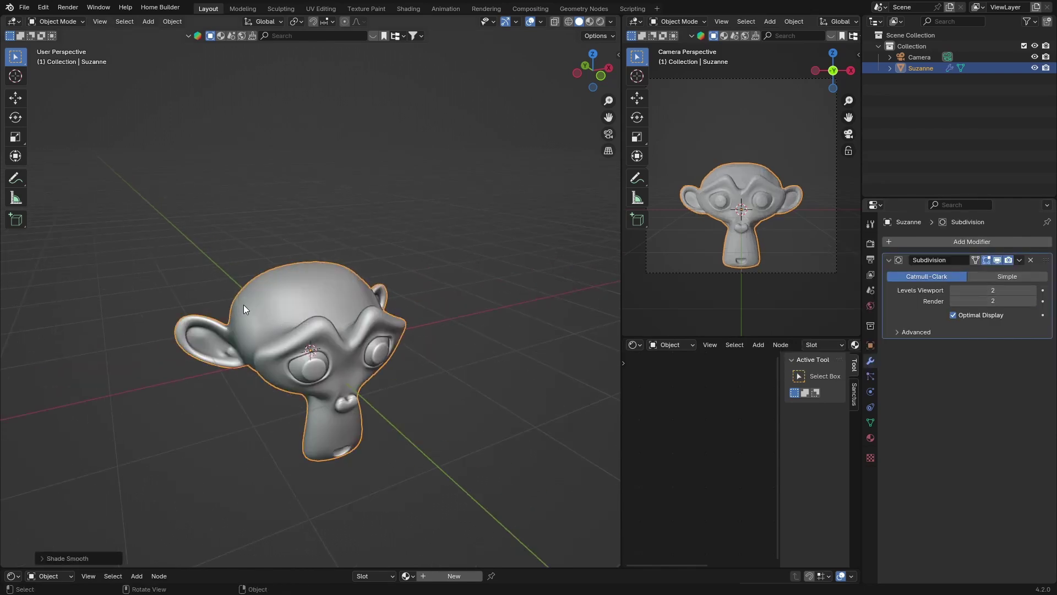
click(305, 197)
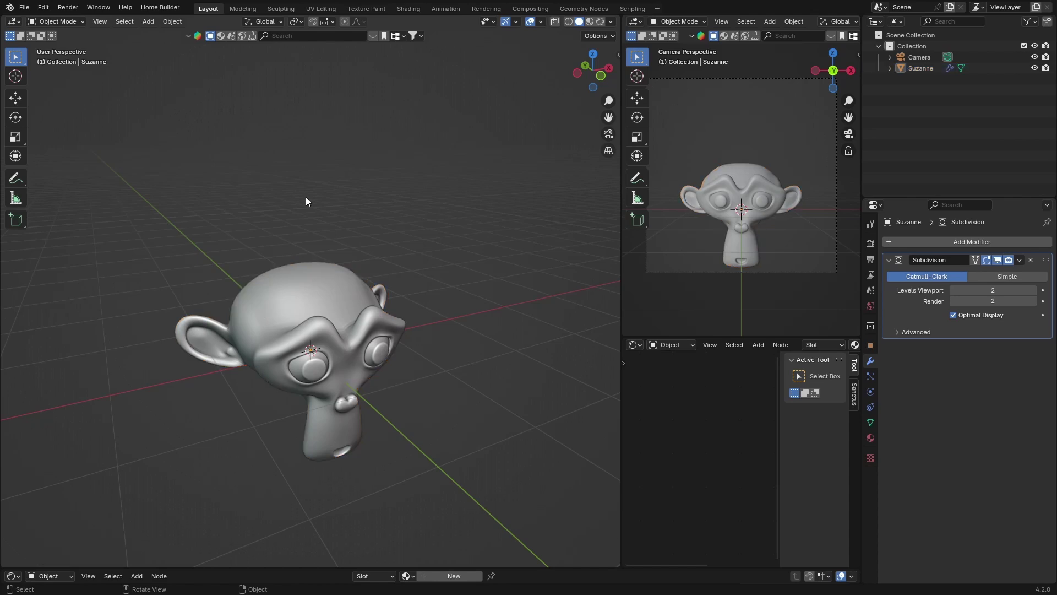
- In the Shading workspace, create a new material for Suzanne
click(403, 12)
click(510, 197)
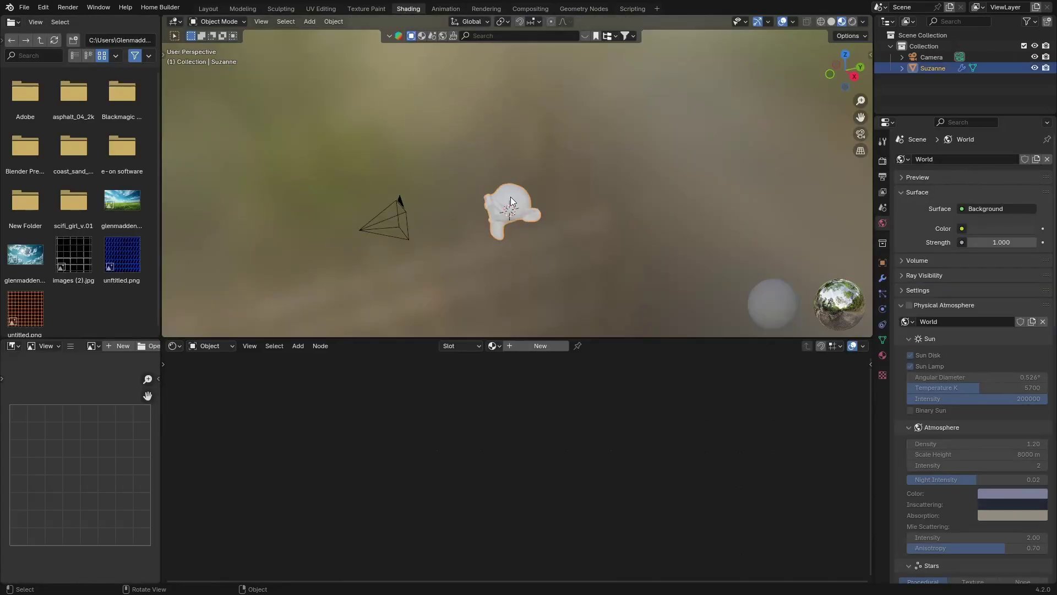
click(536, 346)
- Delete the camera and frame the view on the reselected Suzanne
click(409, 217)
key(x)
click(408, 217)
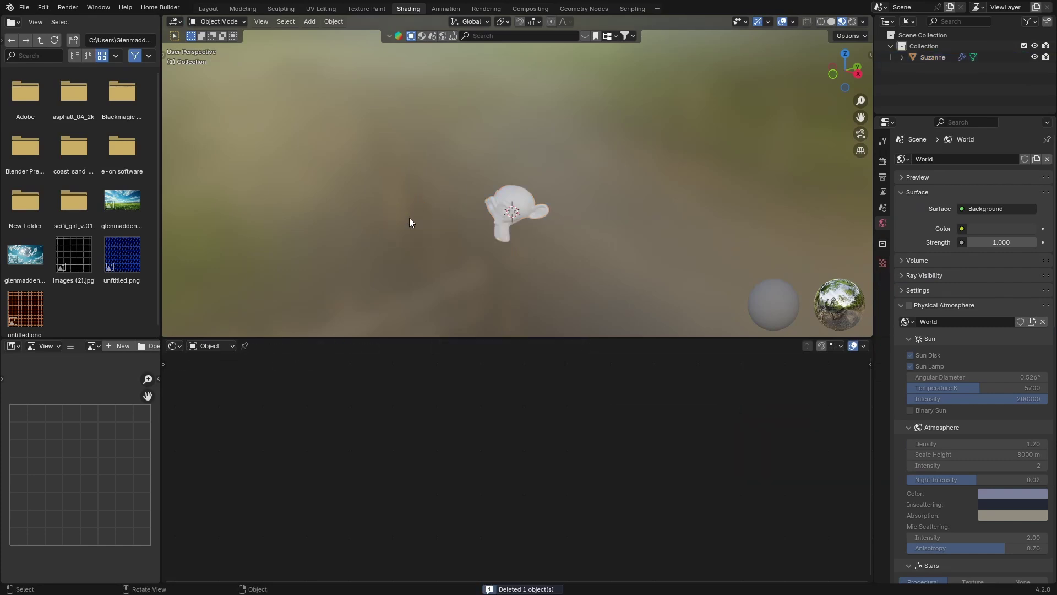
click(513, 195)
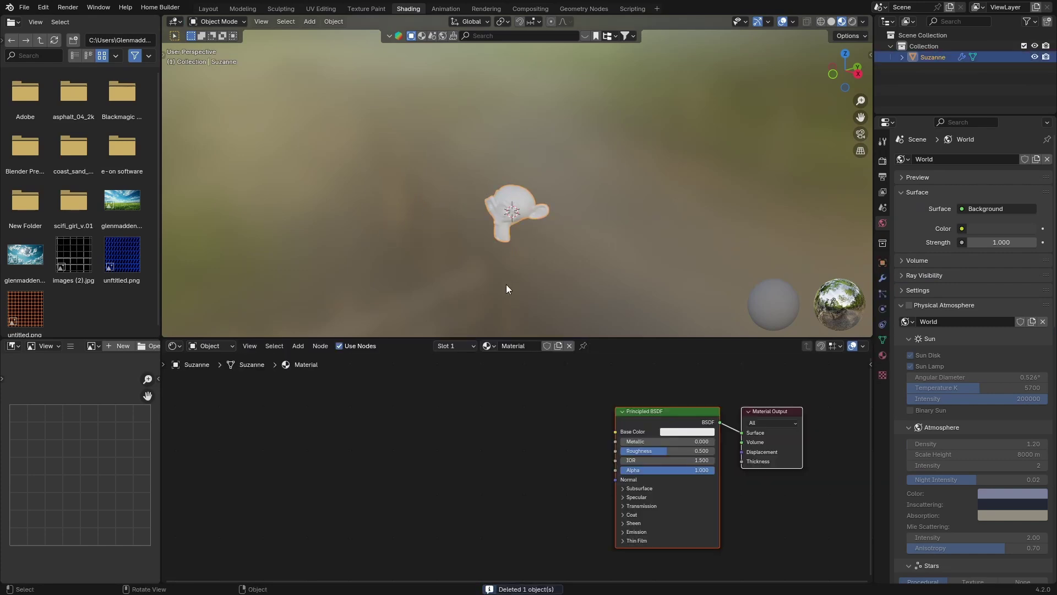
key(KP_Decimal)
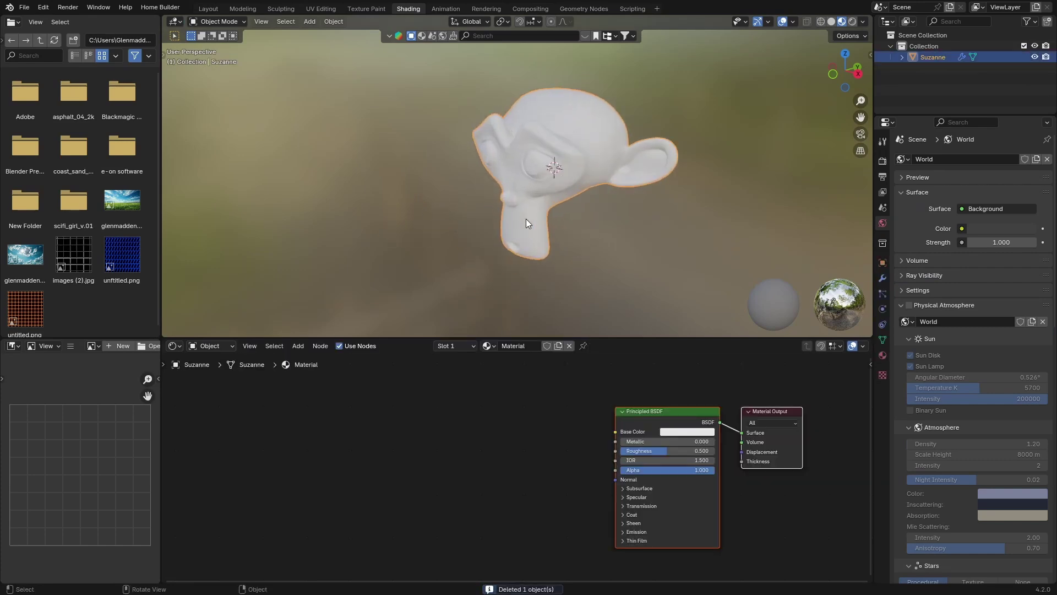
middle_drag(527, 219, 587, 208)
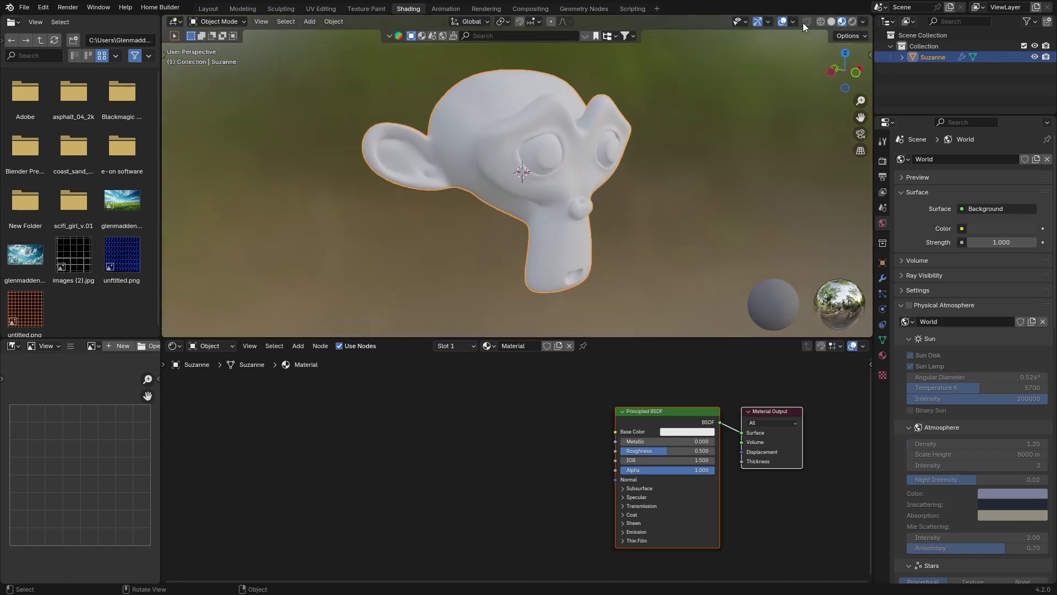
- Preview in Rendered shading with Scene World off to show the forest HDRI
click(852, 21)
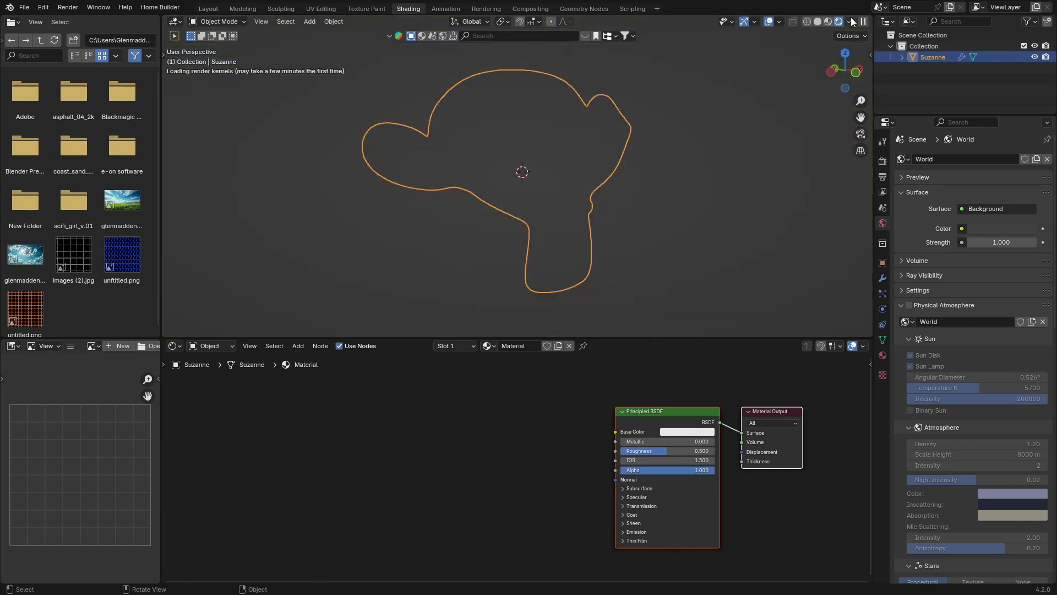
click(848, 22)
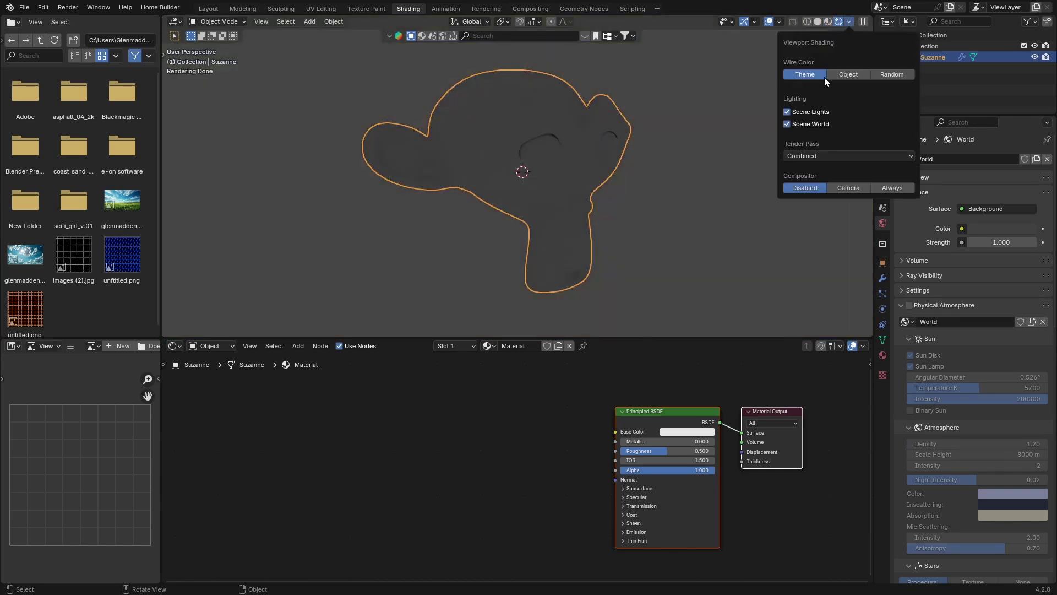
click(791, 127)
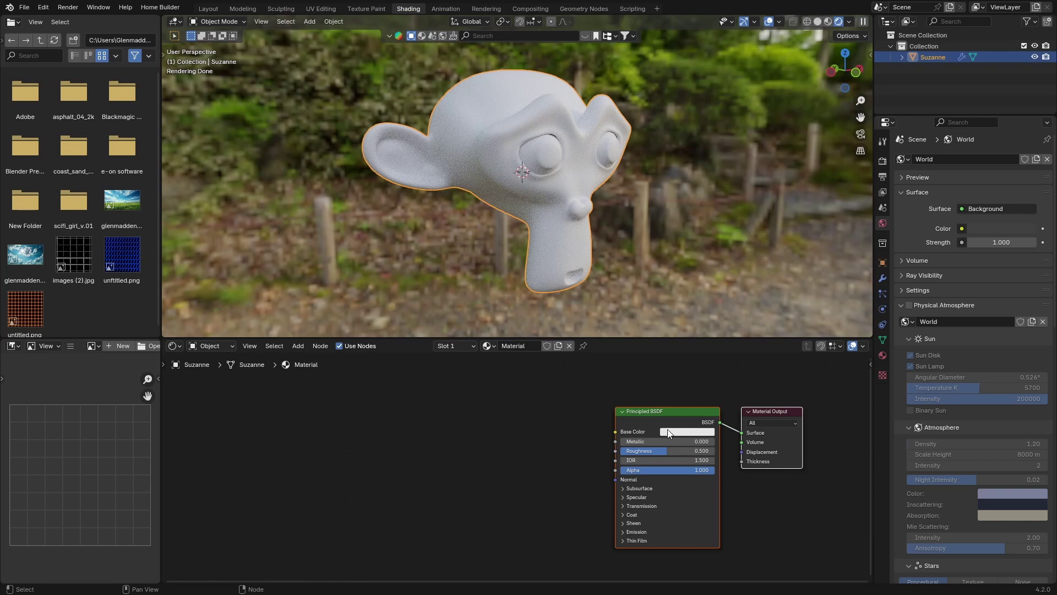
click(643, 421)
- Replace the Principled BSDF with a Glossy BSDF node
key(Delete)
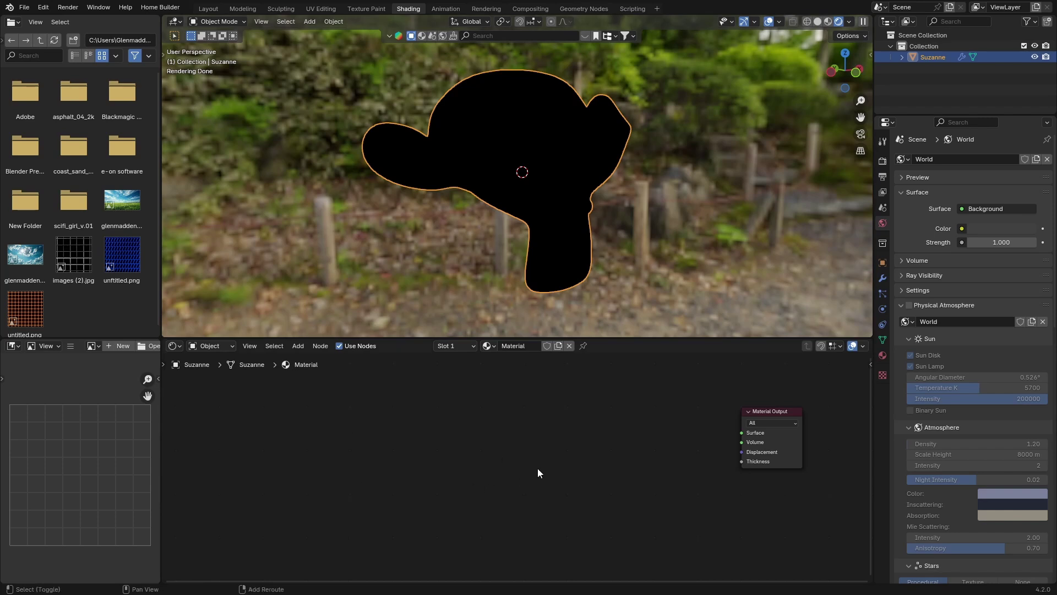
key(shift+a)
text(glo)
key(Return)
click(614, 405)
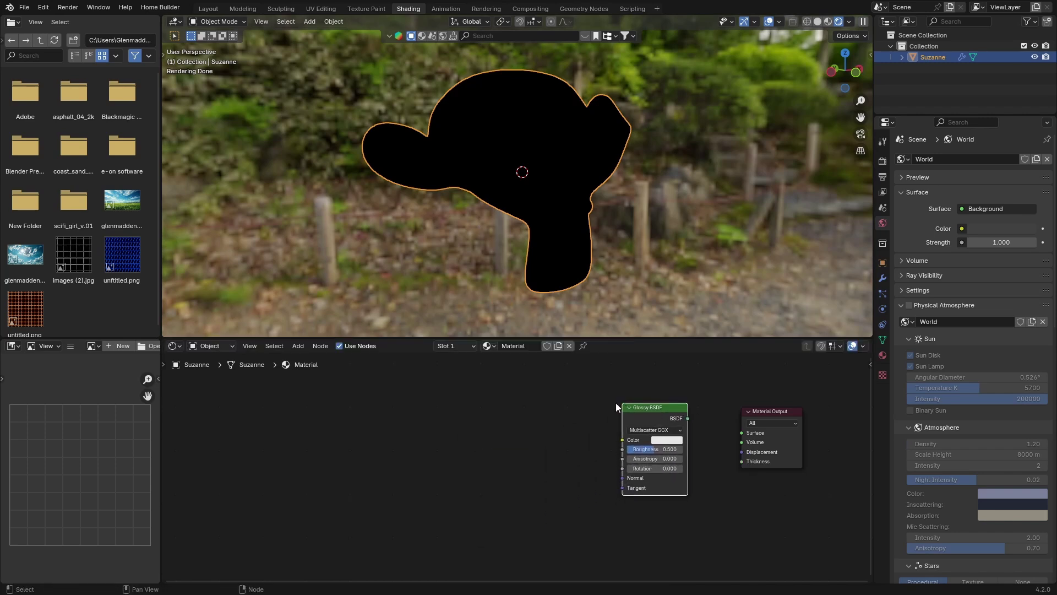
- Add a Diffuse BSDF node and position the Glossy BSDF below it
key(shift+a)
click(451, 400)
text(di)
key(Return)
click(499, 410)
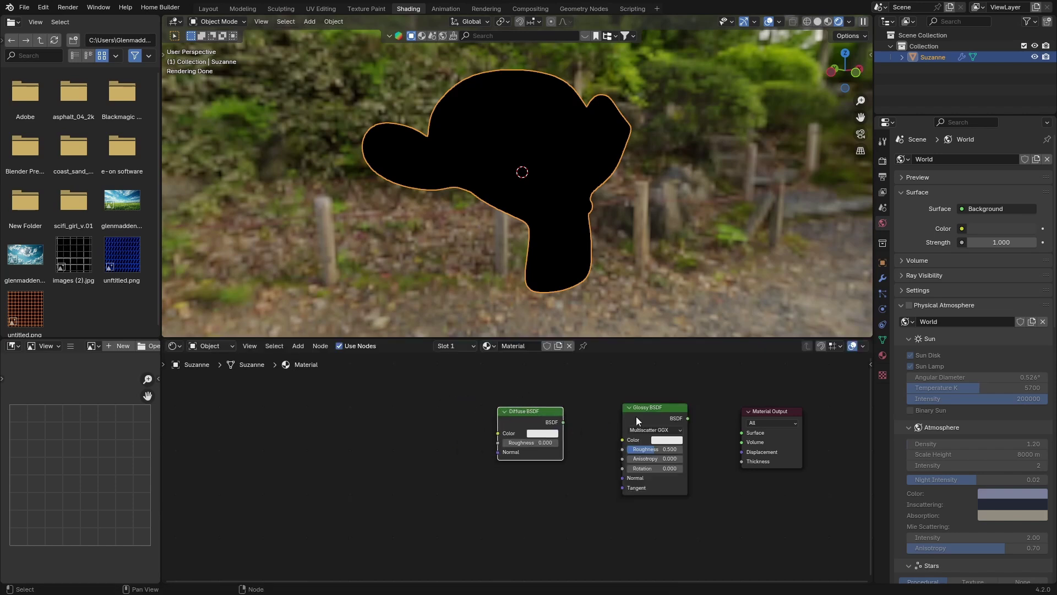
drag(636, 416, 513, 484)
- Add a Mix Shader into Material Output, fed by the Diffuse and Glossy BSDFs
key(shift+a)
text(mi)
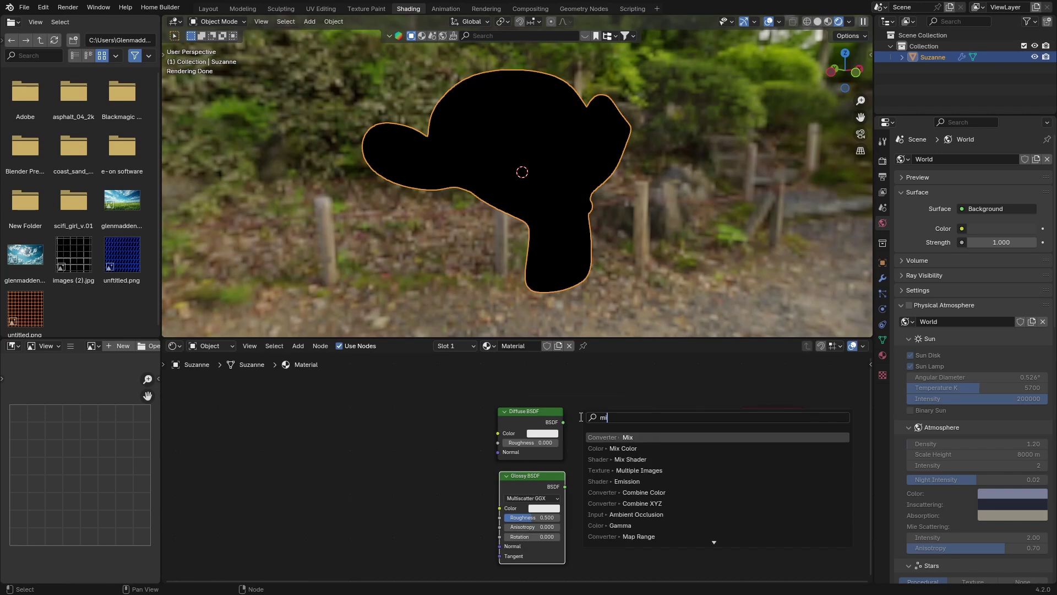
key(Down)
key(Down)
key(Return)
click(638, 417)
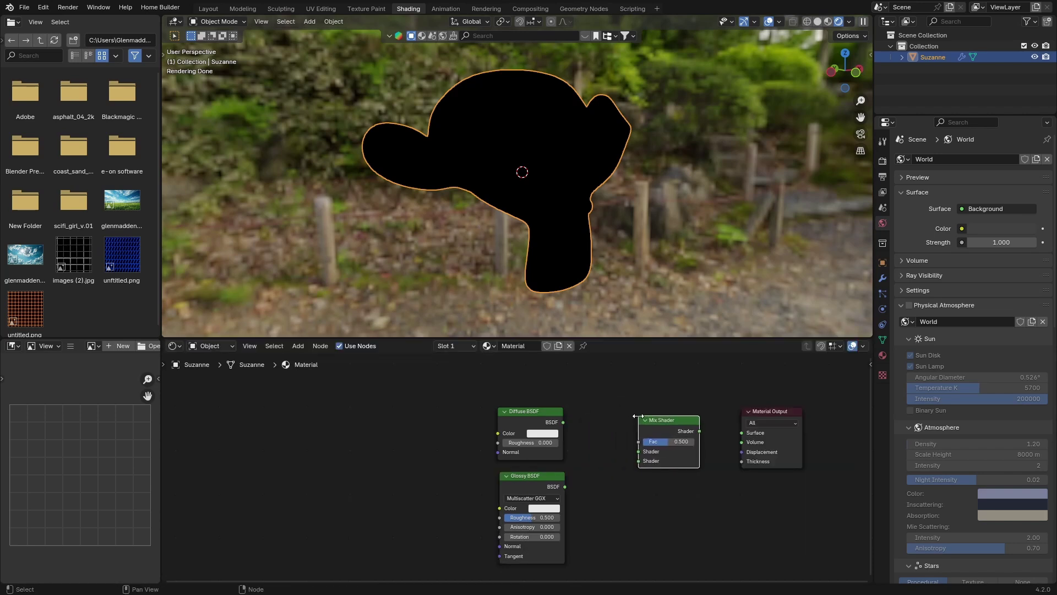
drag(701, 431, 742, 433)
drag(660, 430, 666, 436)
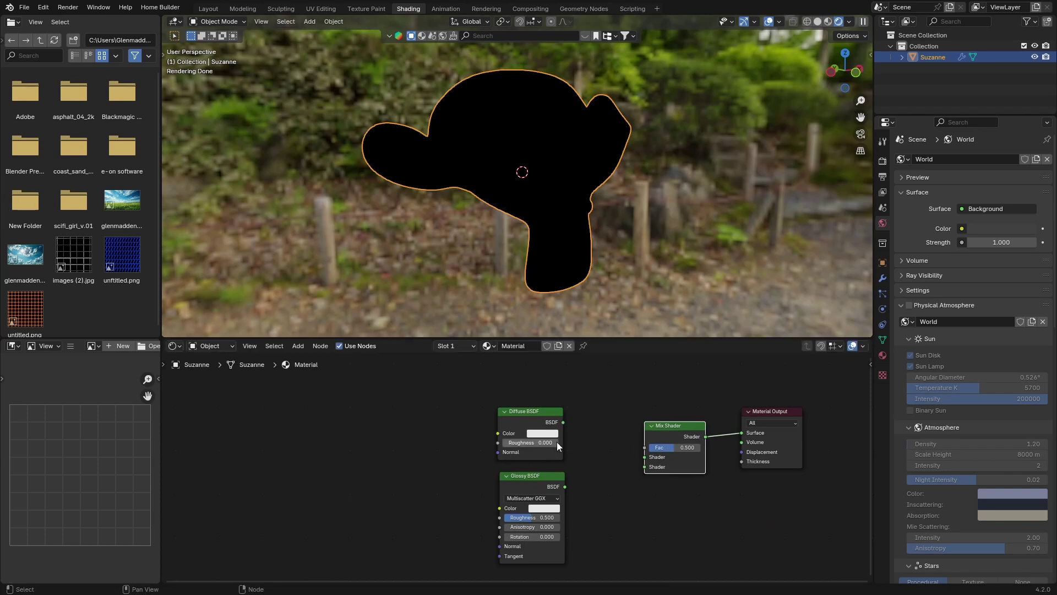
drag(563, 422, 645, 457)
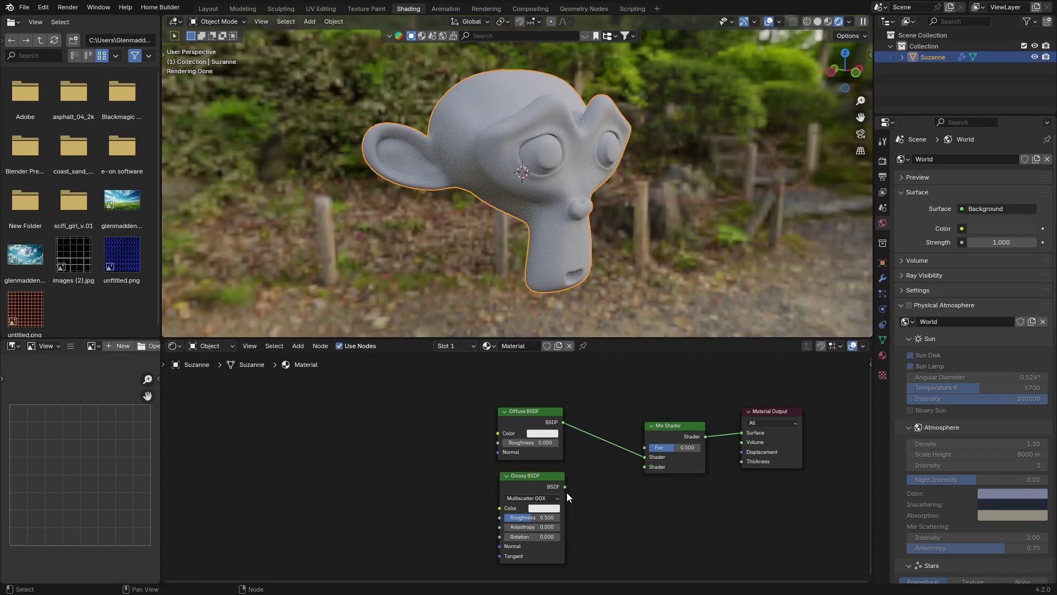
drag(563, 487, 644, 467)
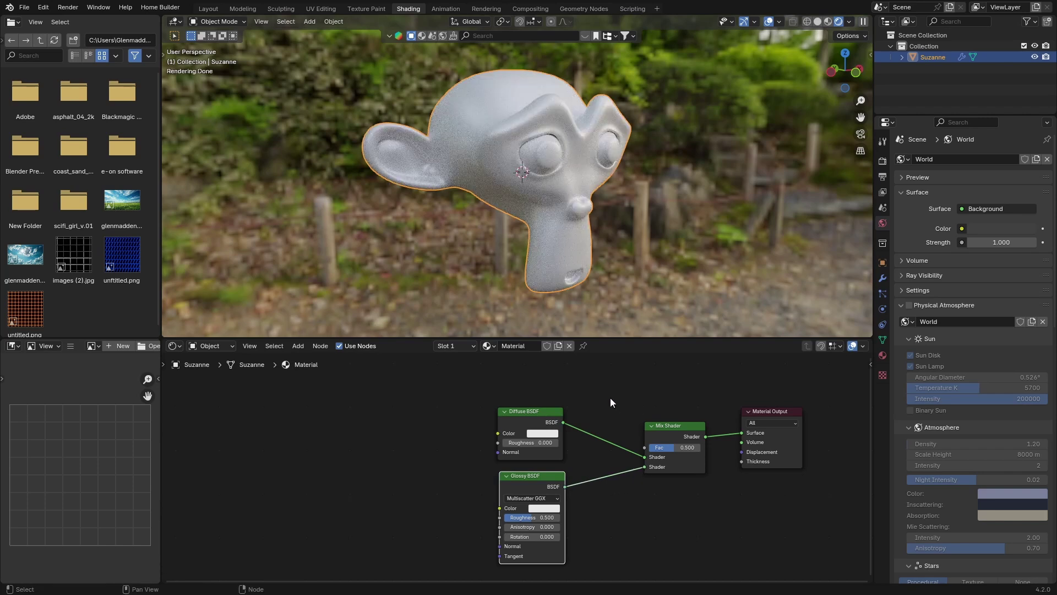
- Insert a second, outer Mix Shader before the Material Output
key(shift+a)
text(m)
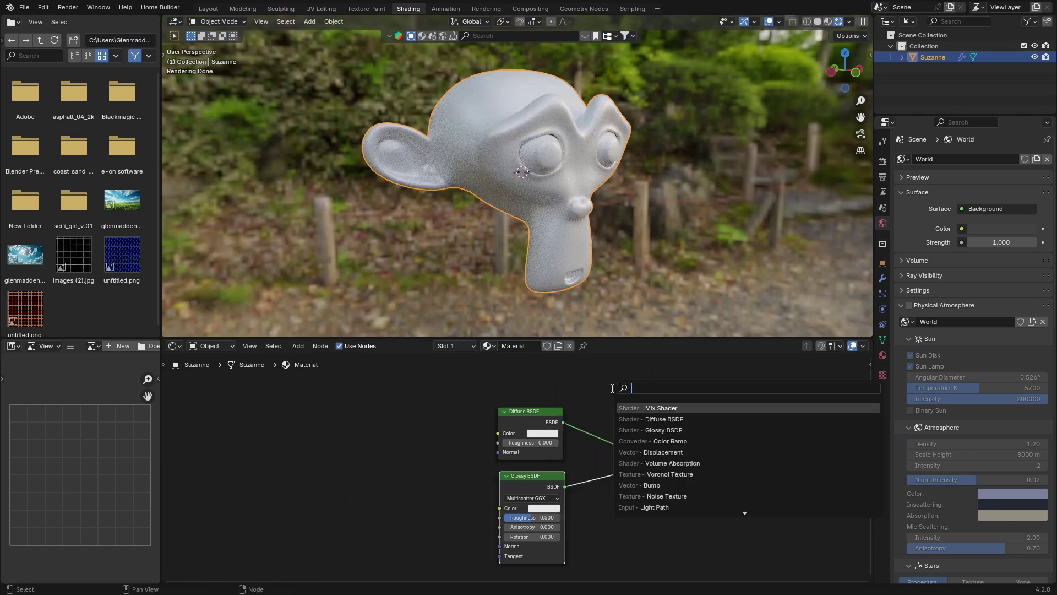
text(i)
key(Down)
key(Down)
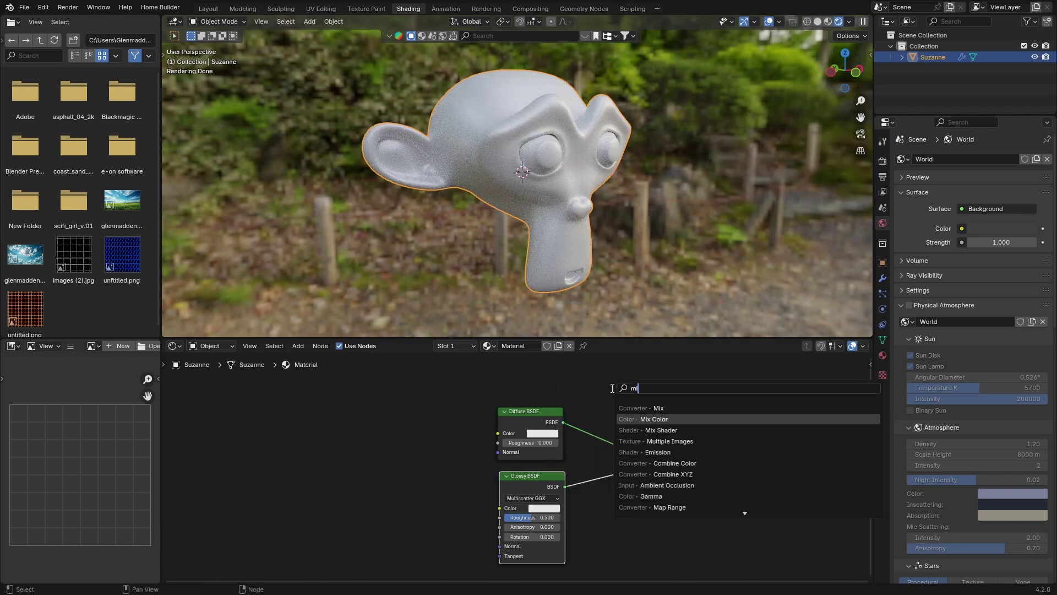
key(Return)
click(686, 417)
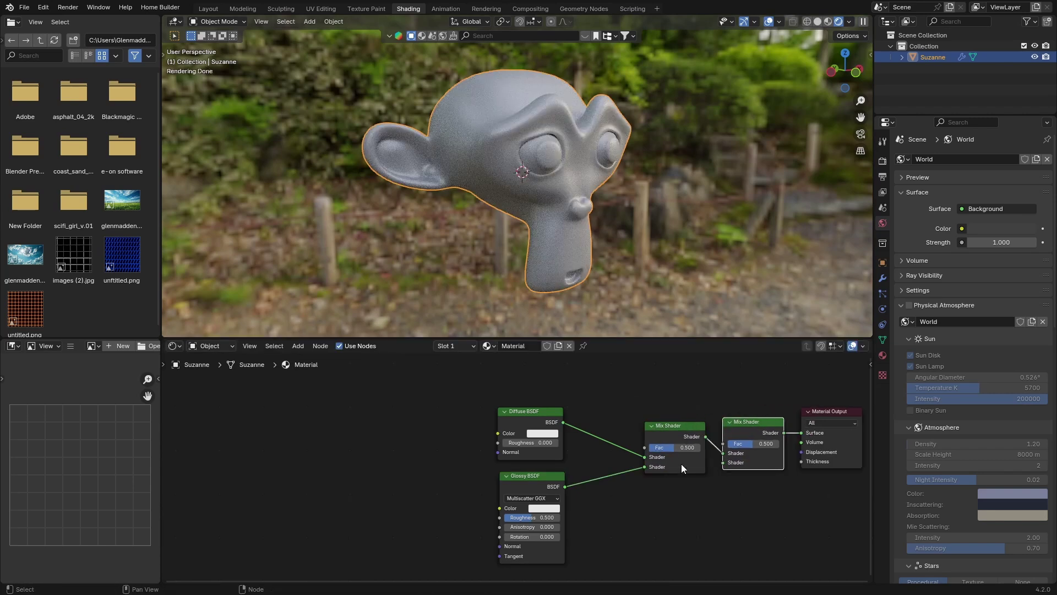
drag(654, 438, 643, 438)
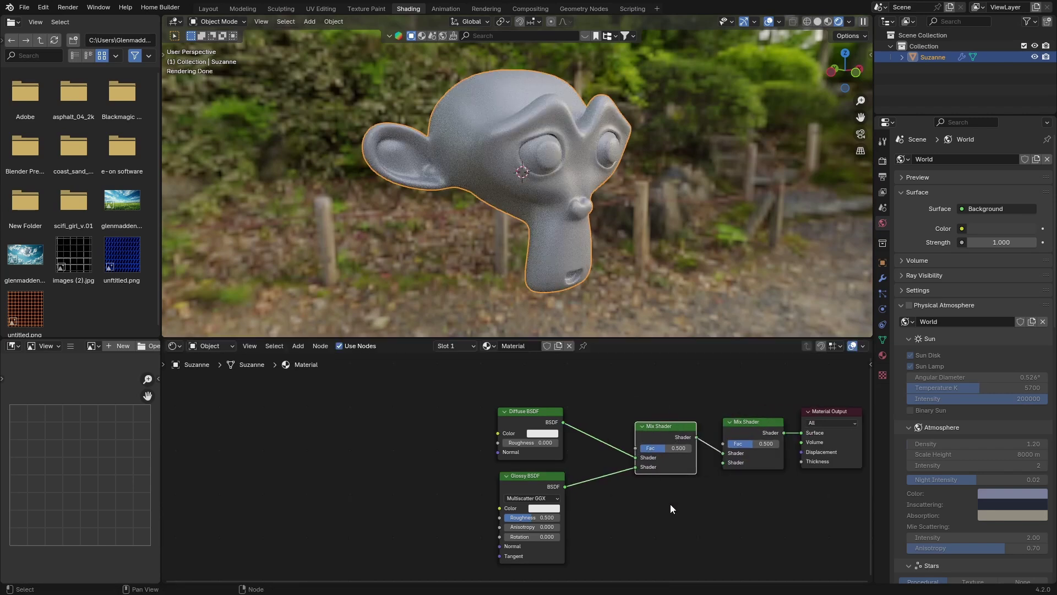
- Add a second Glossy BSDF feeding the outer Mix Shader's lower shader input
key(shift+a)
text(glossy)
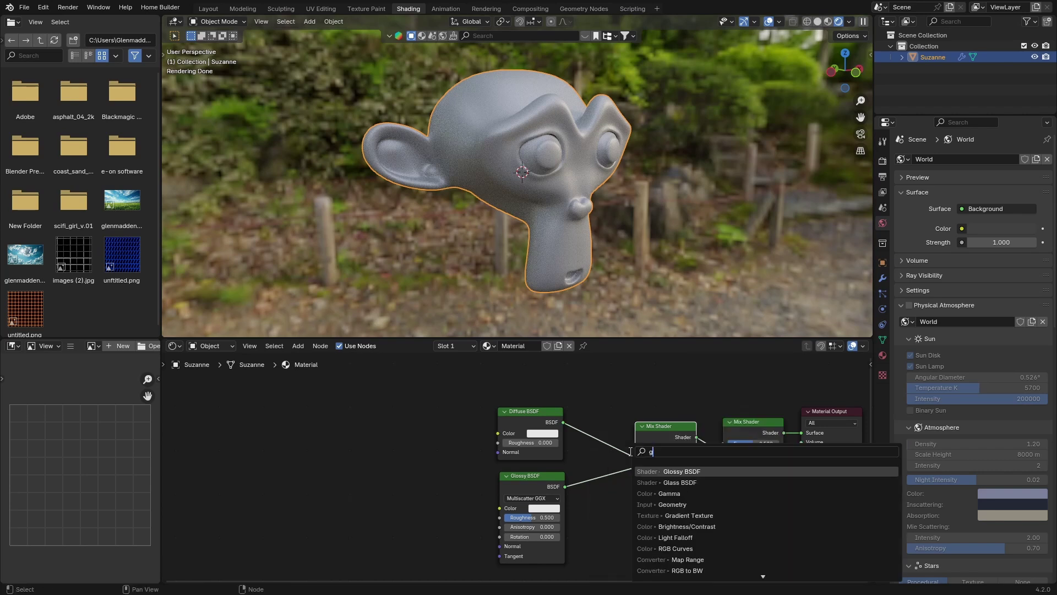
key(Return)
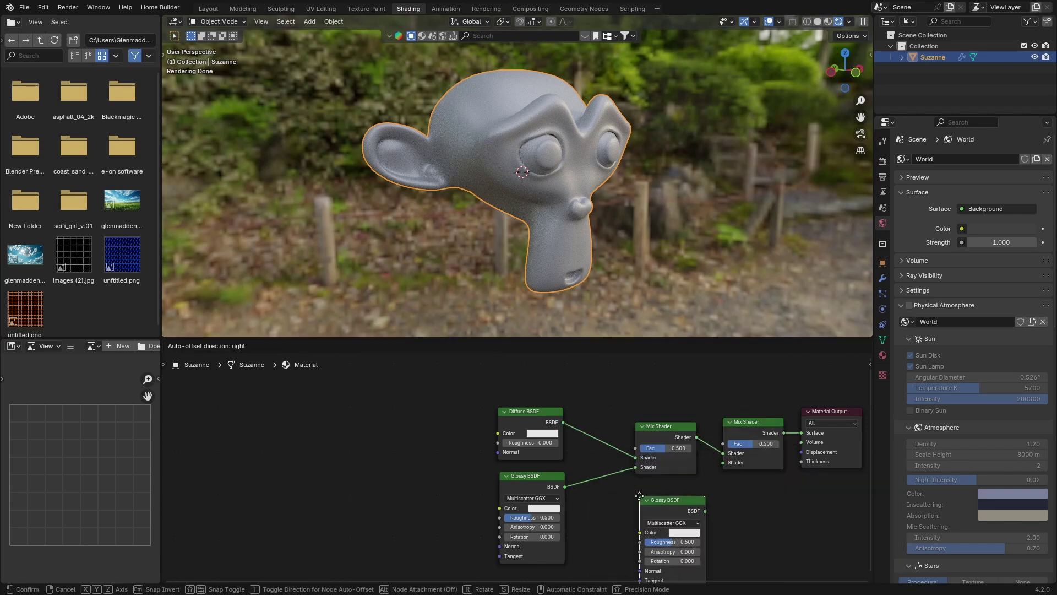
click(638, 495)
drag(703, 509, 723, 463)
drag(665, 507, 653, 494)
middle_drag(606, 399, 570, 414)
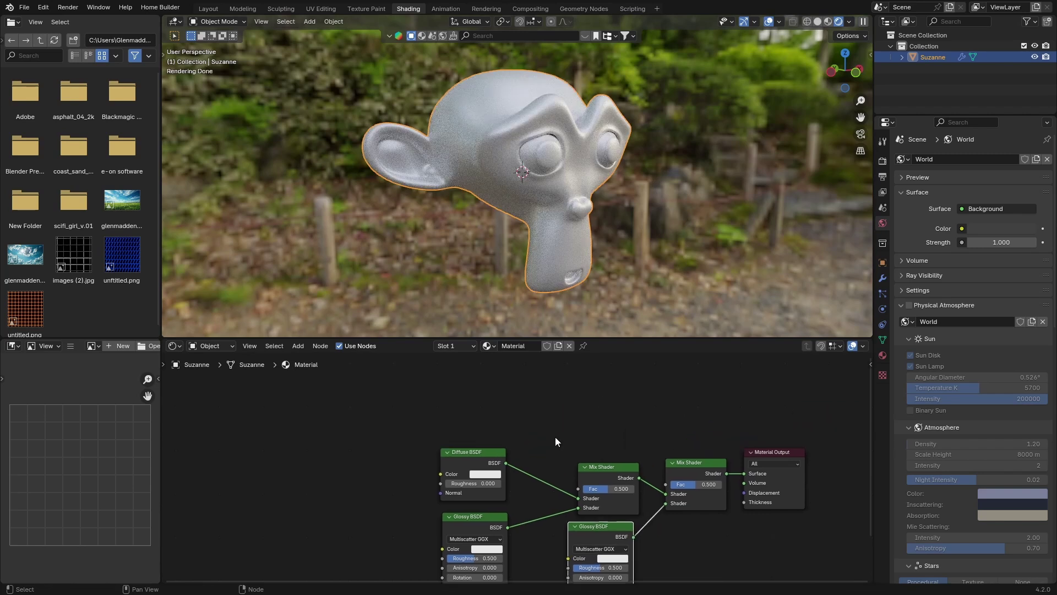
- Add a Fresnel node driving the outer Mix Shader's Fac
key(shift+a)
click(570, 381)
text(fre)
key(Return)
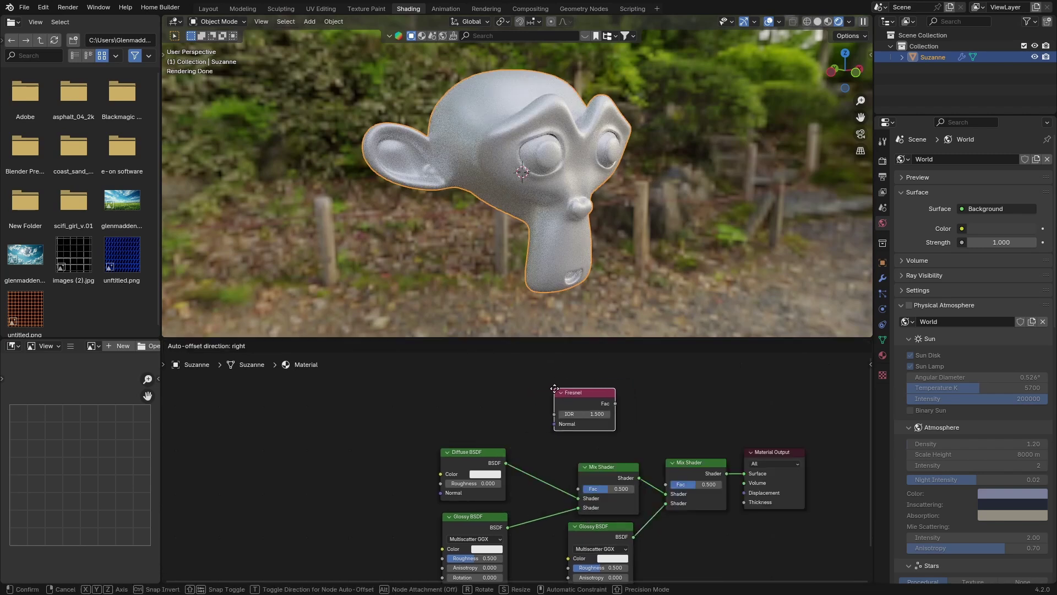
click(572, 387)
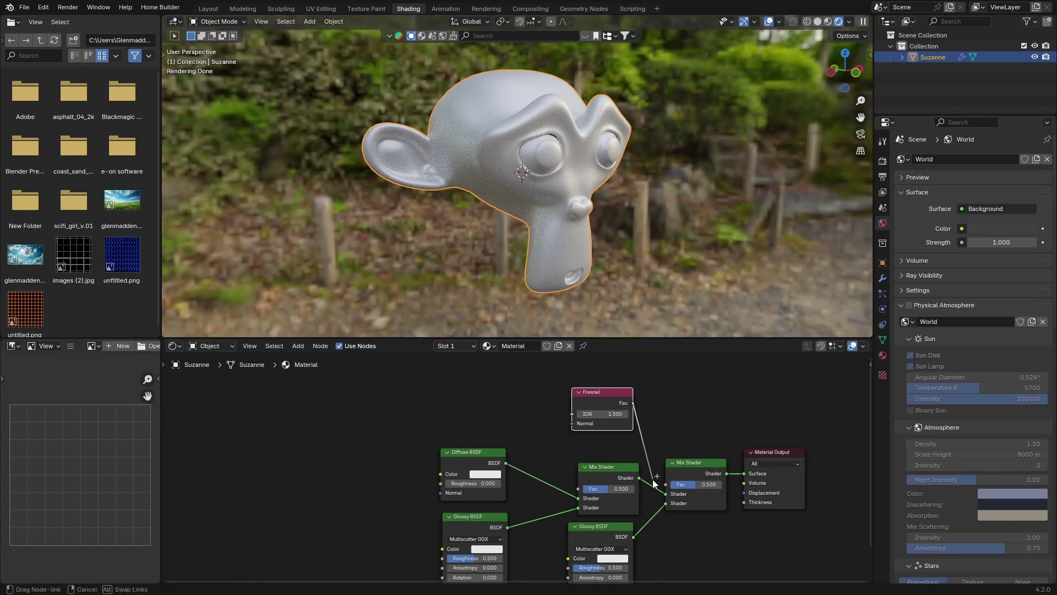
drag(632, 403, 665, 484)
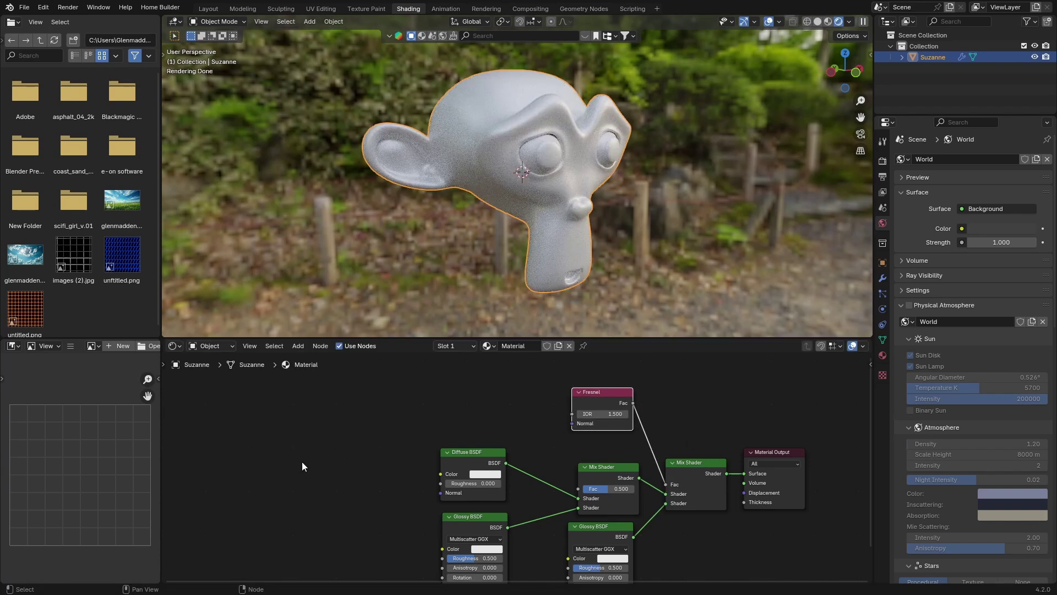
- Set the Diffuse BSDF colour to a fully saturated blue
scroll(316, 441, up, 1)
scroll(314, 452, up, 1)
middle_drag(314, 452, 347, 412)
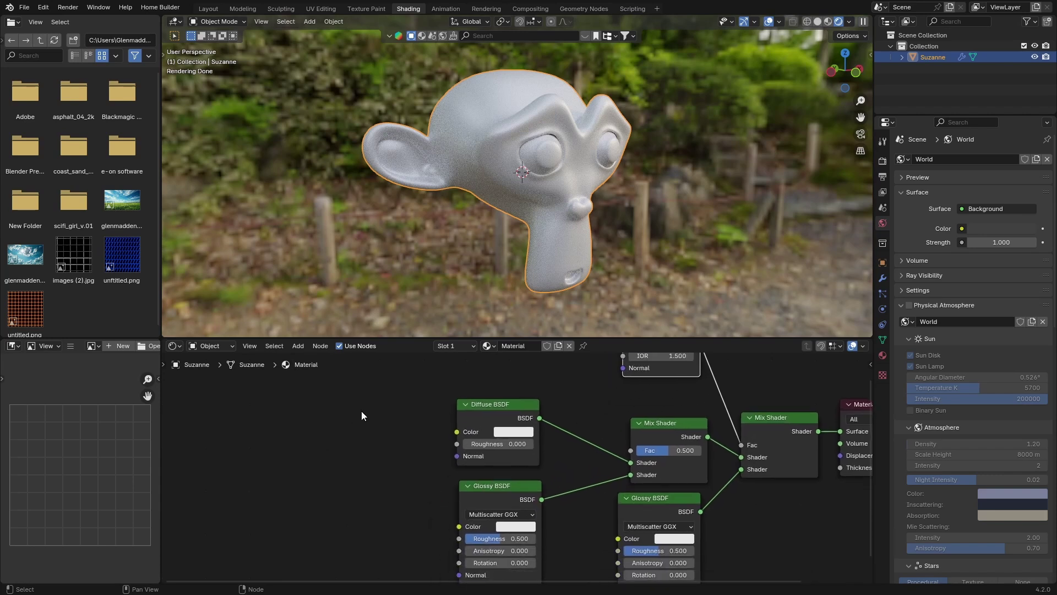
click(506, 432)
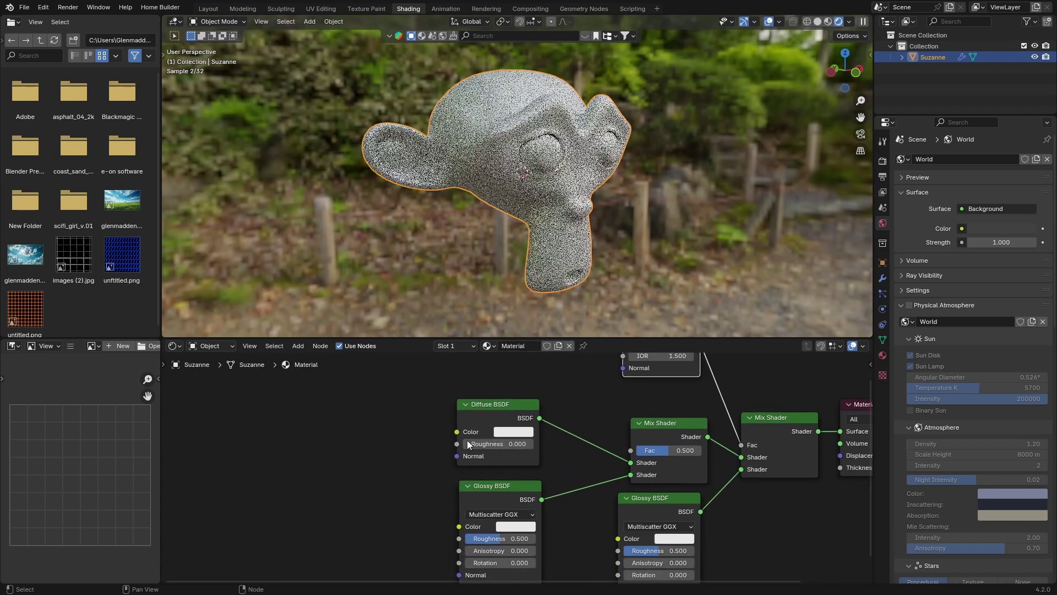
click(510, 432)
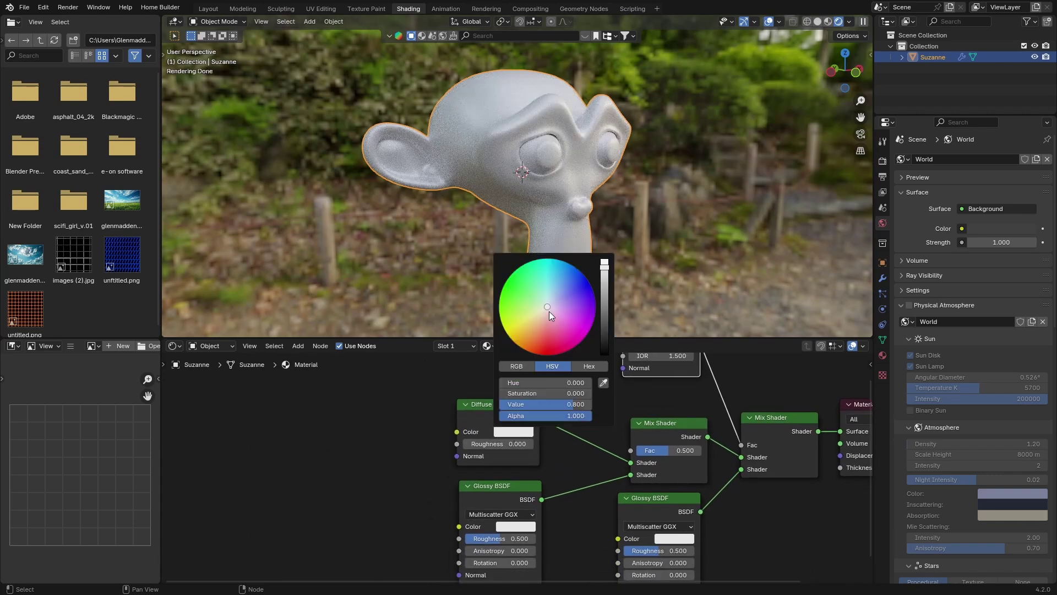
mouse_move(547, 309)
mouse_down()
mouse_move(575, 266)
mouse_move(581, 272)
mouse_up()
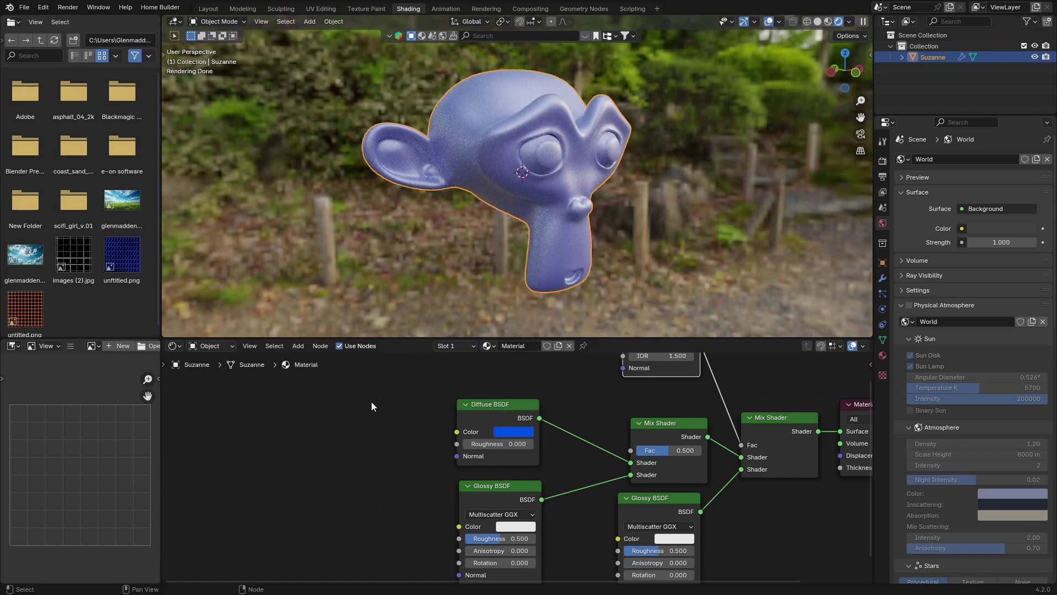
- Set the Diffuse BSDF roughness to 0.003
click(495, 444)
text(0.00)
key(Return)
- Switch the first Glossy BSDF to GGX with roughness 0.115
click(480, 512)
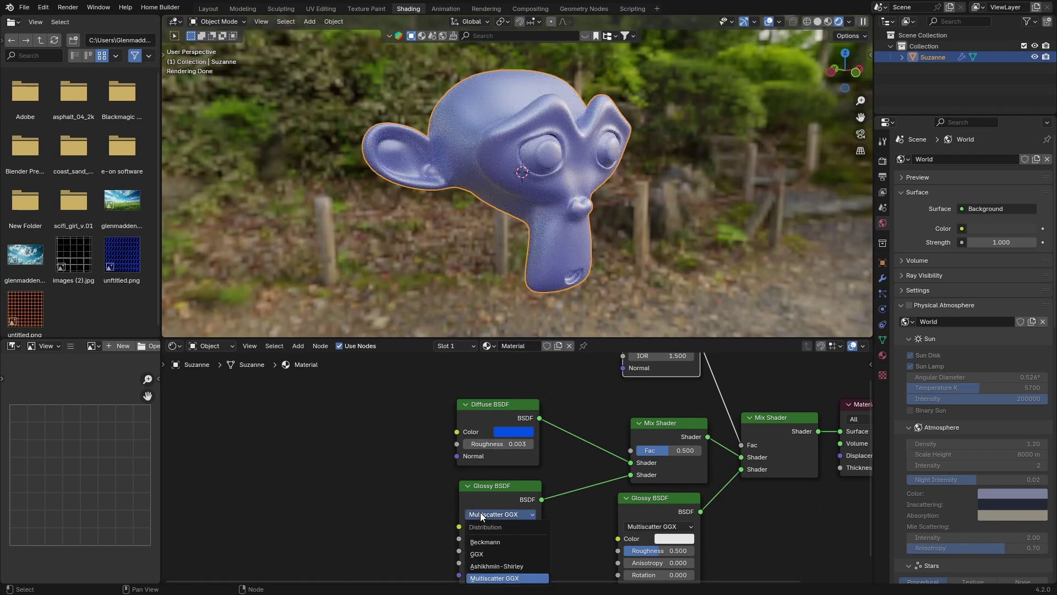
click(476, 555)
middle_drag(405, 522, 413, 492)
drag(498, 509, 465, 509)
mouse_move(532, 197)
middle_down()
mouse_move(501, 197)
mouse_move(529, 194)
middle_up()
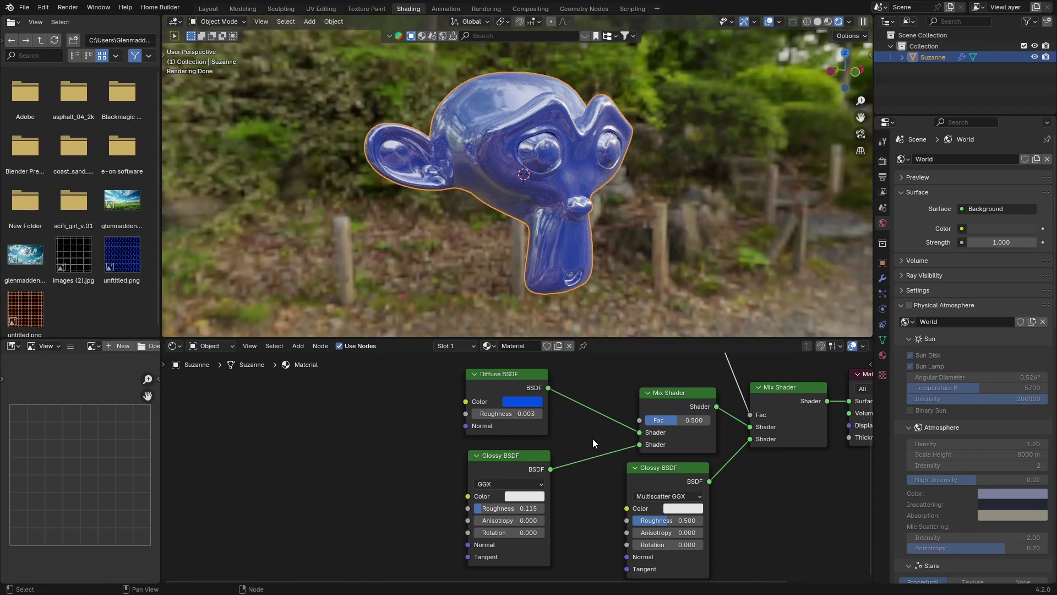
- Lower the inner Mix Shader Fac to 0.083
drag(678, 421, 650, 421)
middle_drag(537, 176, 532, 148)
scroll(530, 176, up, 4)
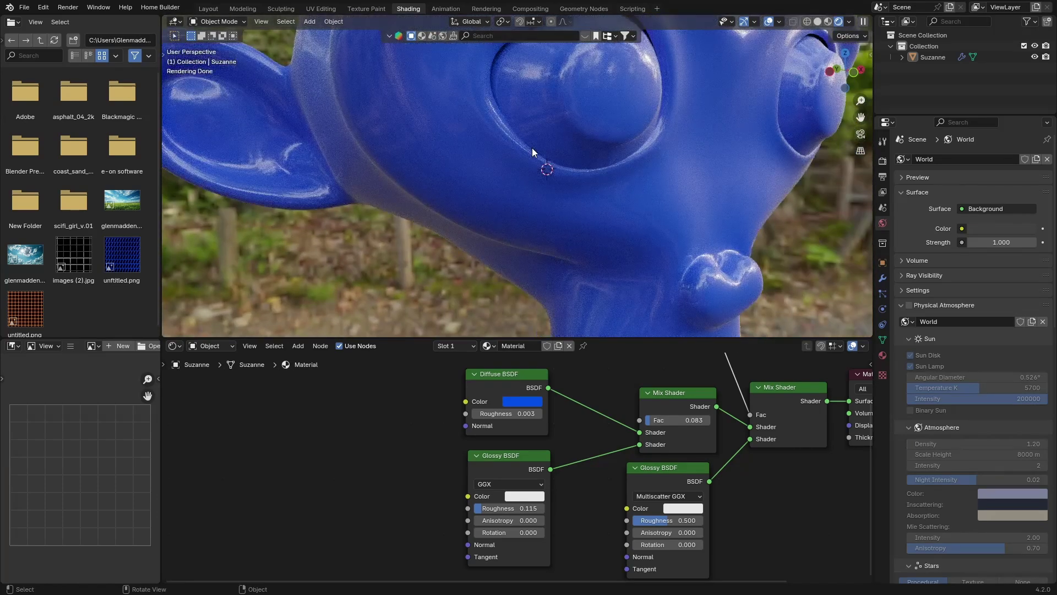
- Switch the second Glossy BSDF to GGX at roughness 0.085, inspecting Suzanne's eye close-up
key(KP_6)
key(KP_6)
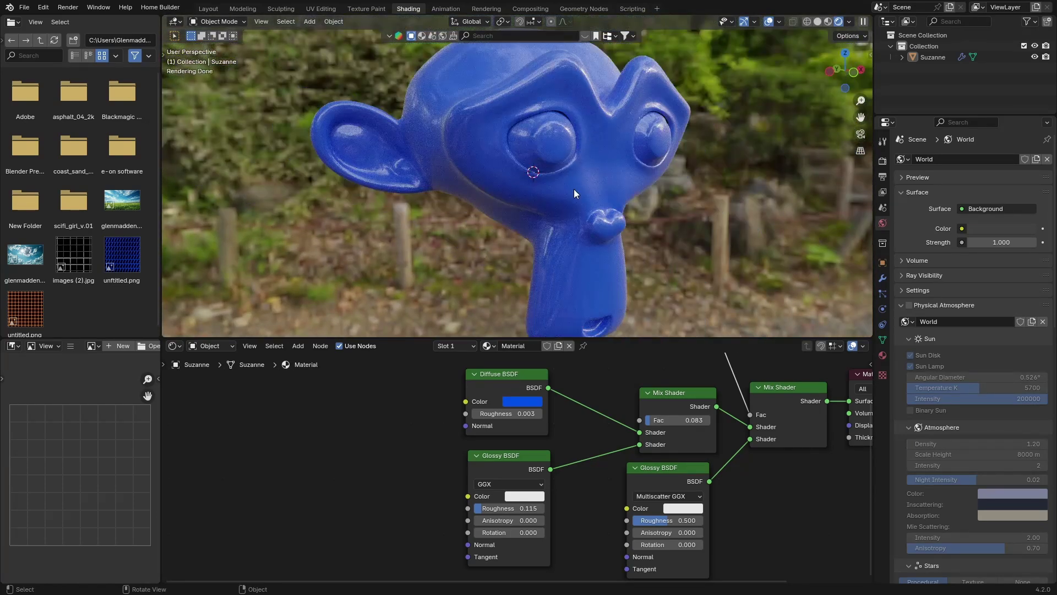
click(656, 497)
click(644, 536)
drag(659, 518, 630, 518)
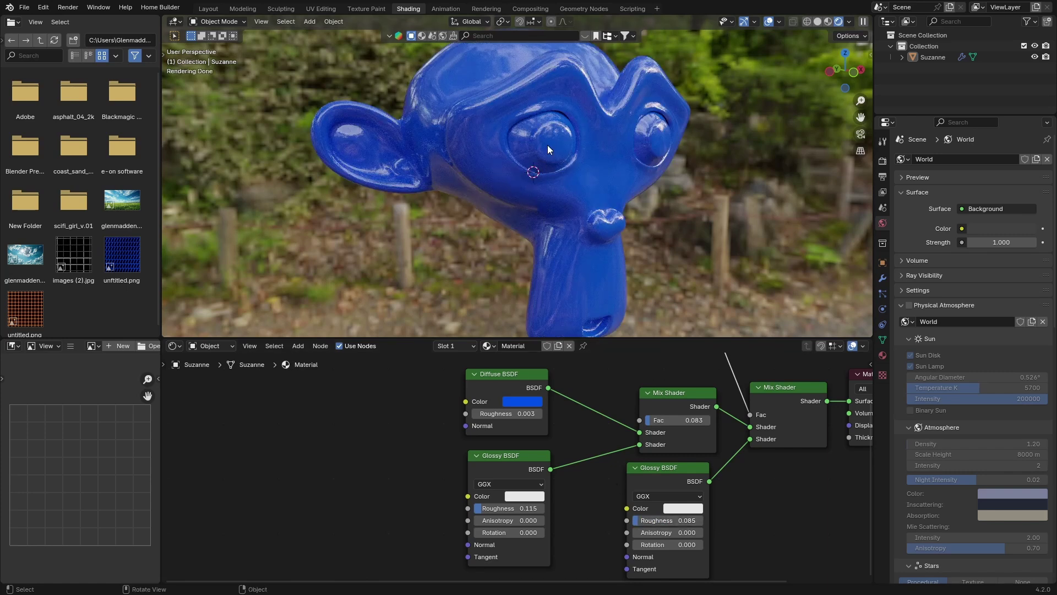
scroll(511, 167, up, 5)
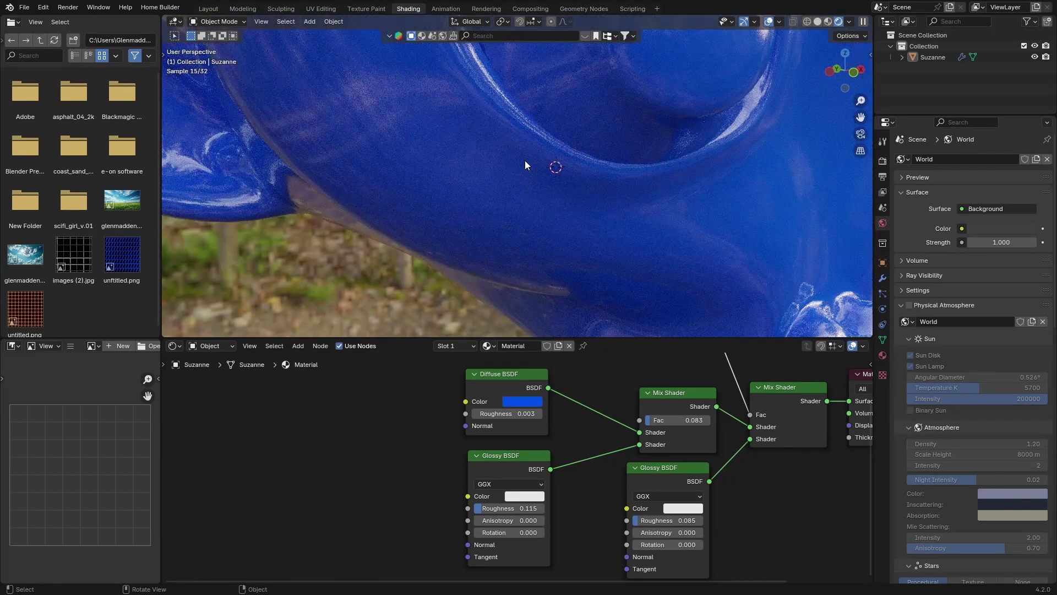
mouse_move(524, 160)
middle_down()
mouse_move(570, 154)
mouse_move(504, 157)
middle_up()
scroll(505, 157, down, 5)
- Show the Layout viewport in Rendered shading and add a cube
click(209, 9)
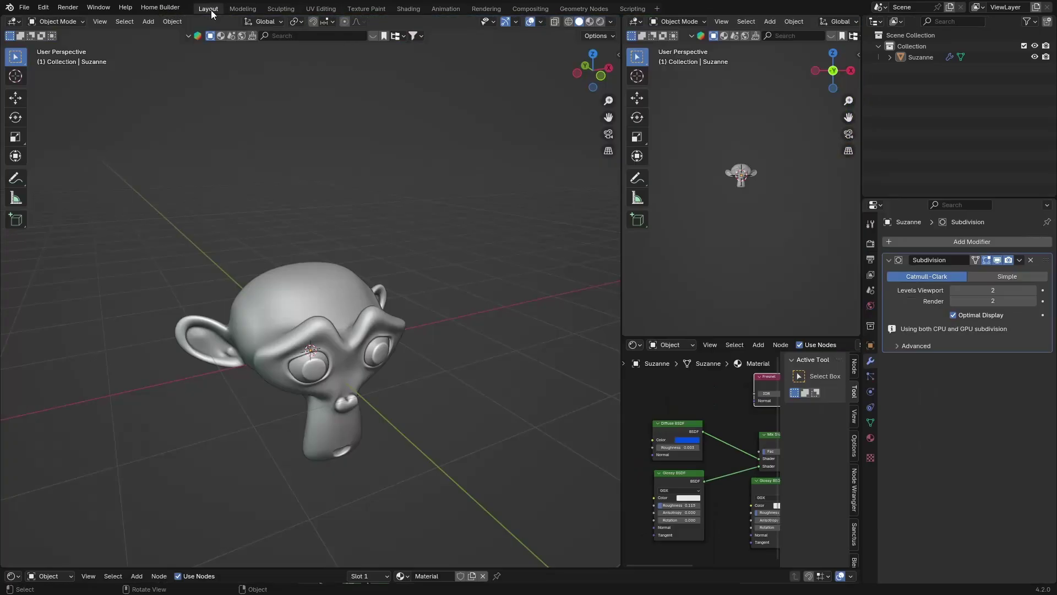
click(601, 21)
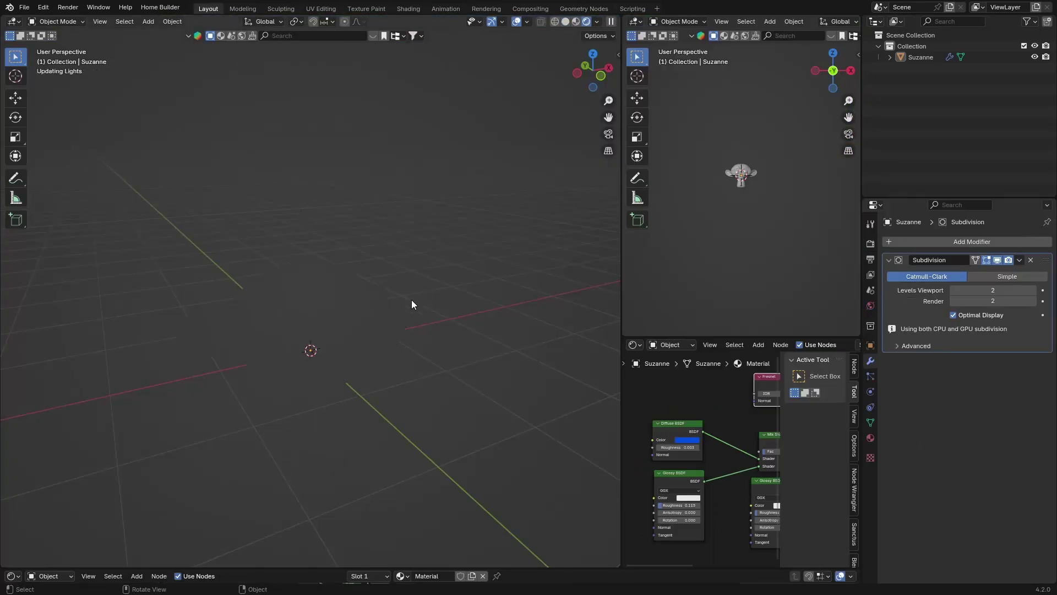
key(shift+a)
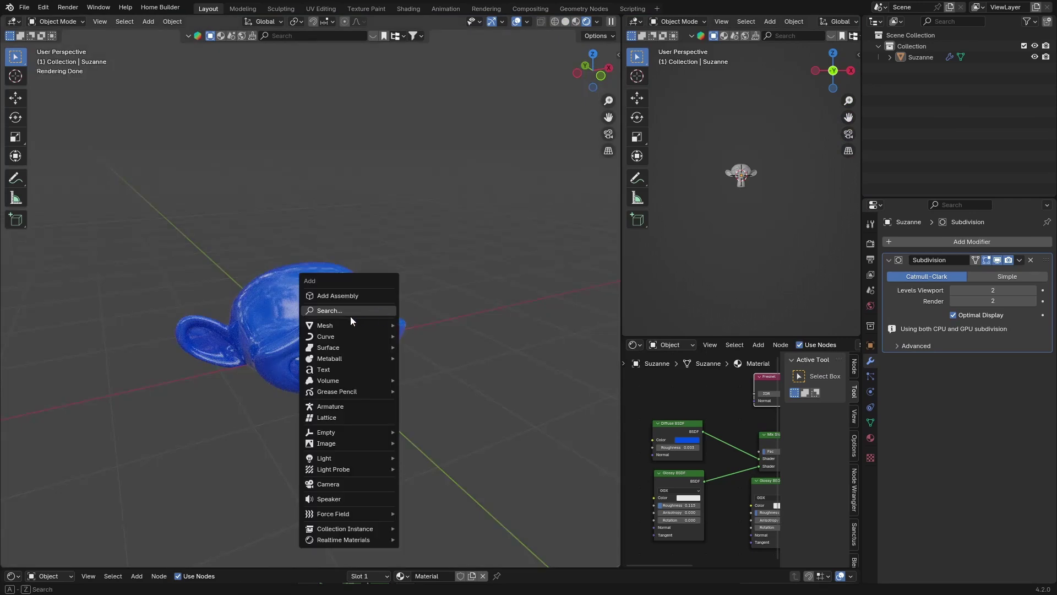
mouse_move(343, 325)
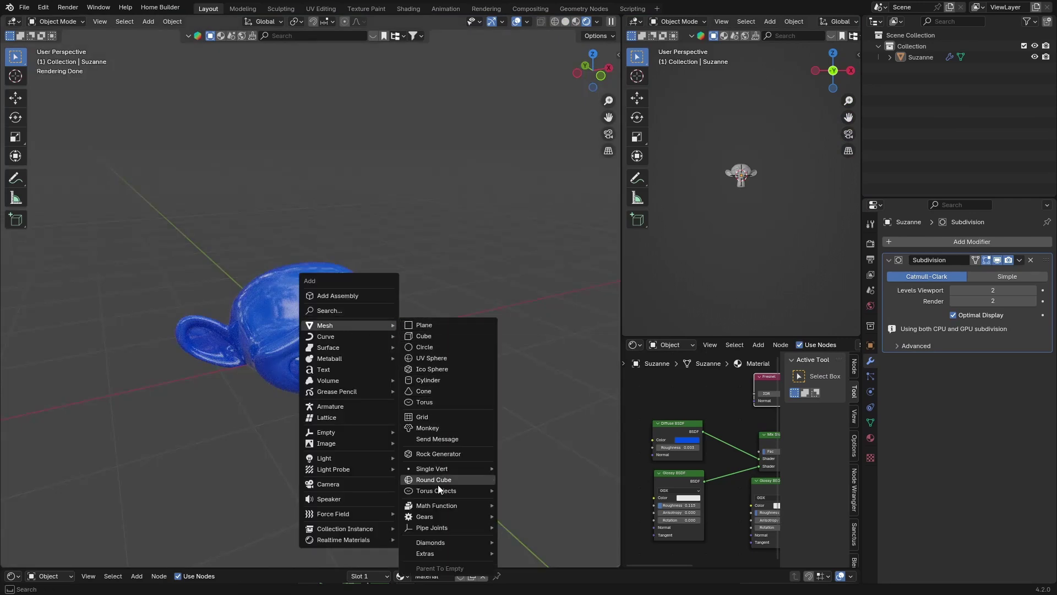
click(425, 336)
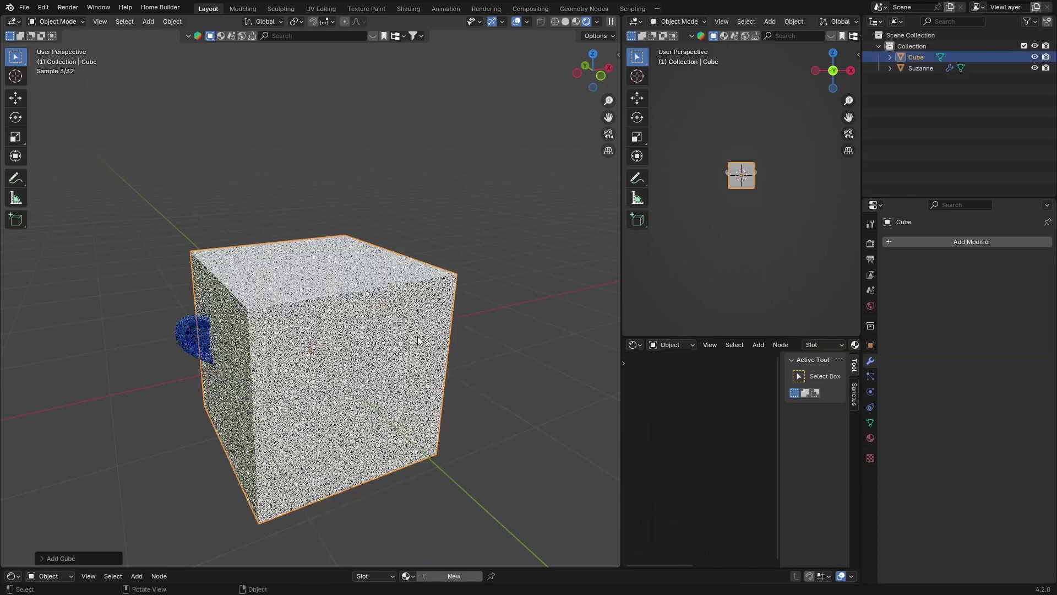
- Move the cube along X to the right of Suzanne
key(g)
key(x)
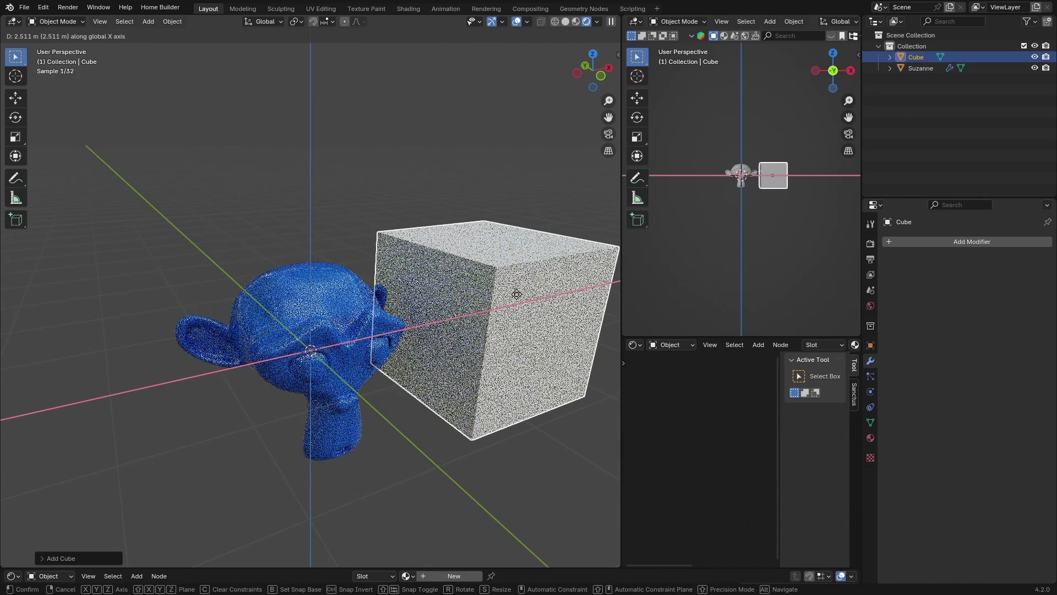
click(563, 323)
middle_drag(564, 322, 646, 325)
- Assign the cube Suzanne's shared 'Material' from the material browser, then deselect it
click(871, 438)
click(936, 289)
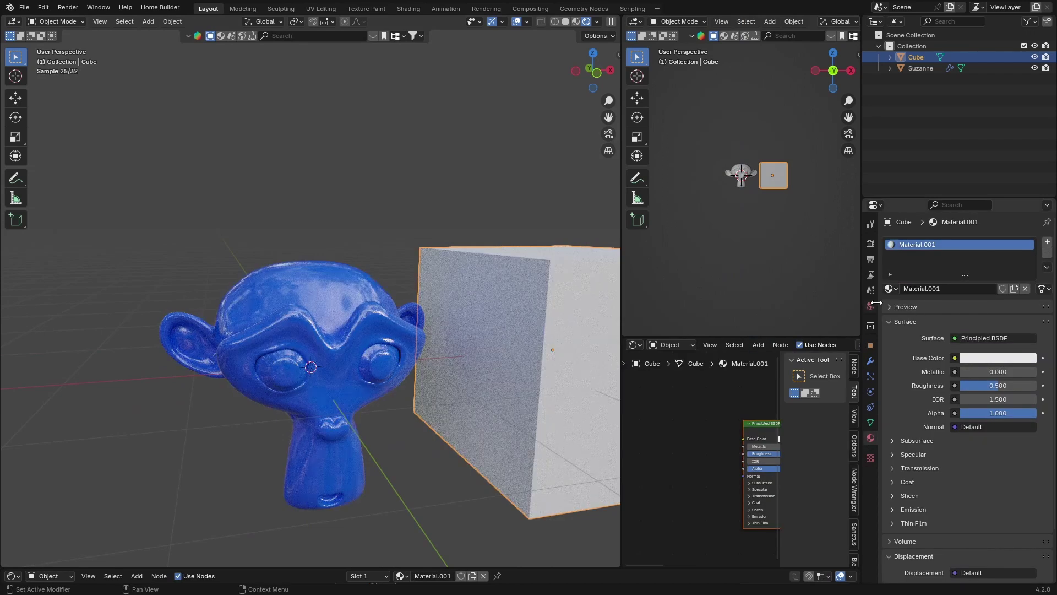
click(891, 288)
click(915, 304)
middle_drag(503, 325, 399, 349)
middle_drag(288, 428, 331, 415)
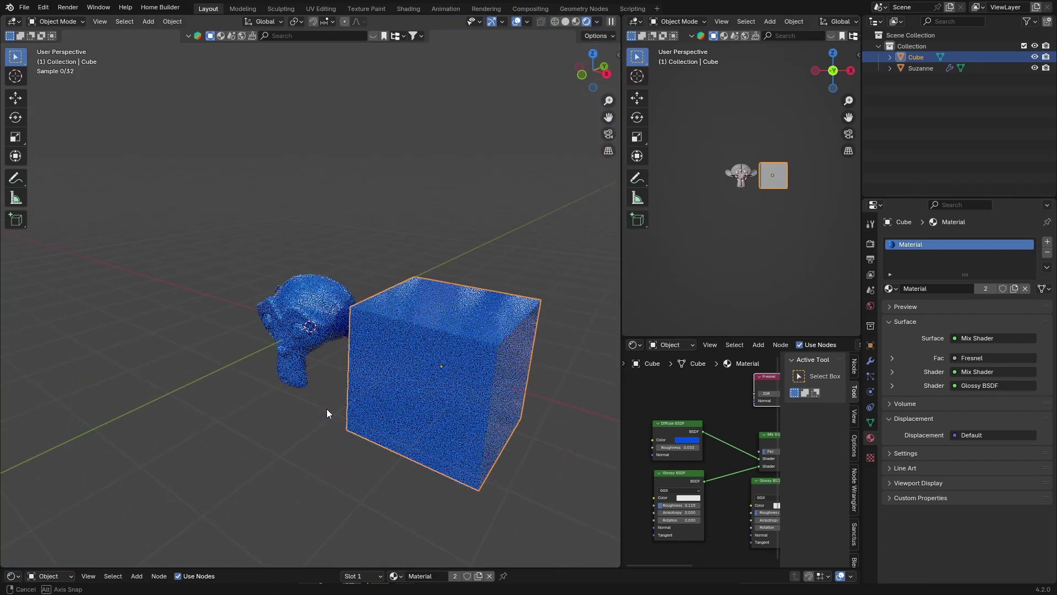
click(367, 235)
scroll(377, 365, up, 8)
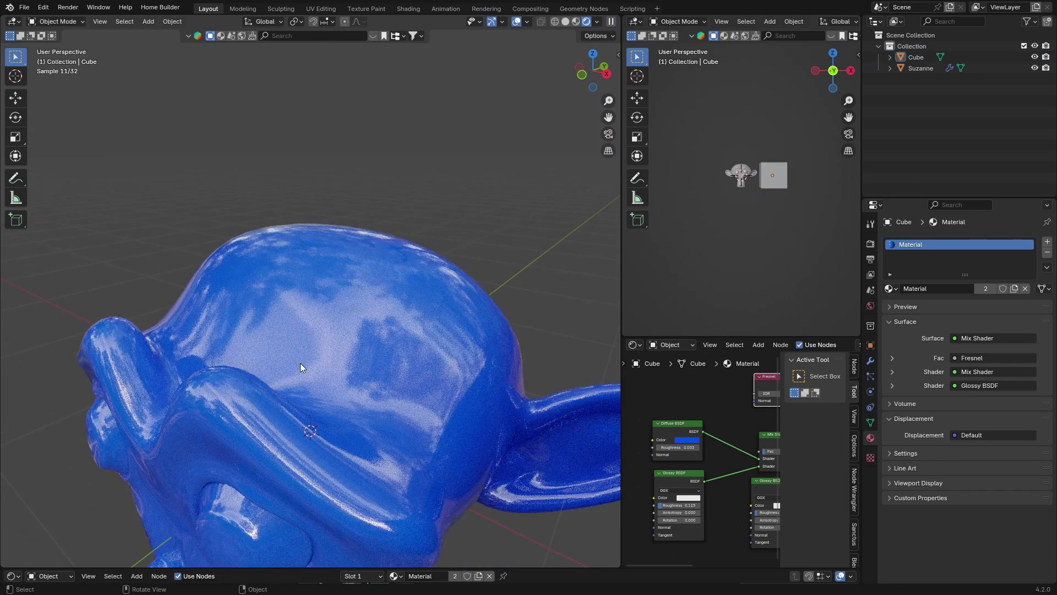
middle_drag(298, 364, 353, 338)
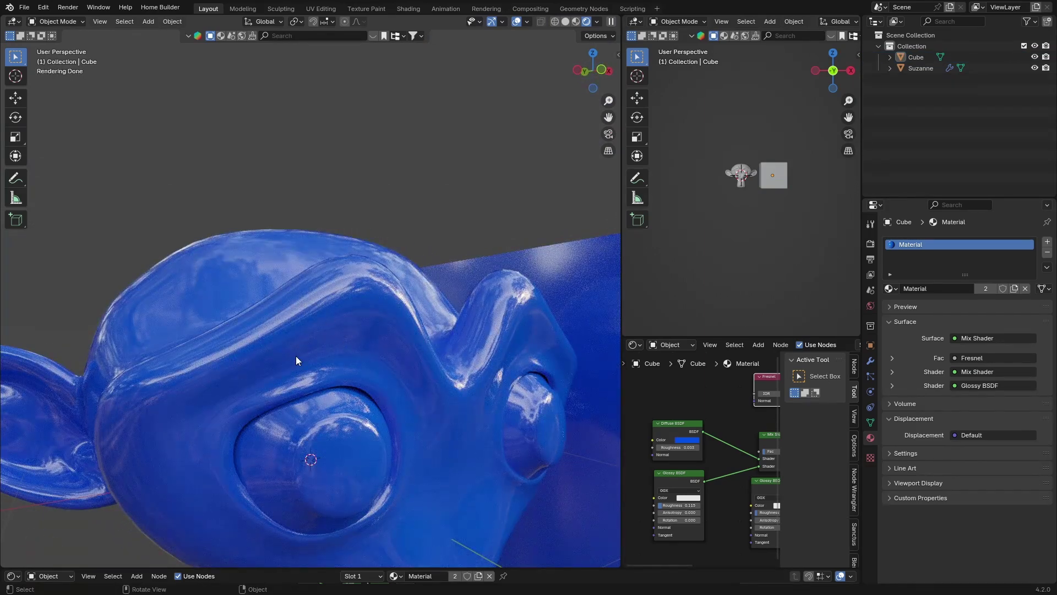